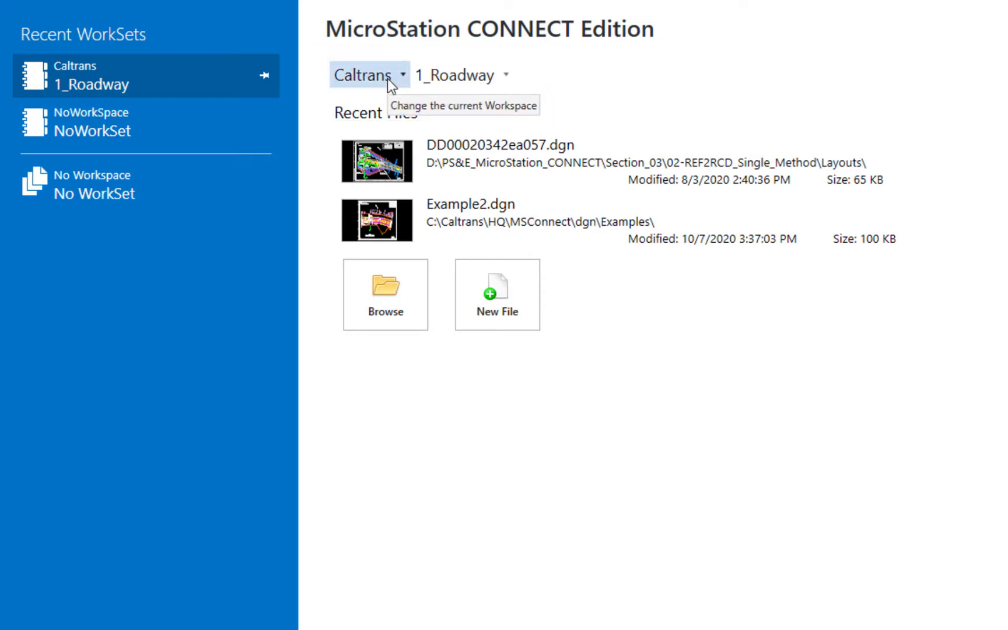
Step: Switch the workspace from Caltrans to Topo in the Custom Configuration list
{"action": "left_click", "coordinate": [387, 78]}
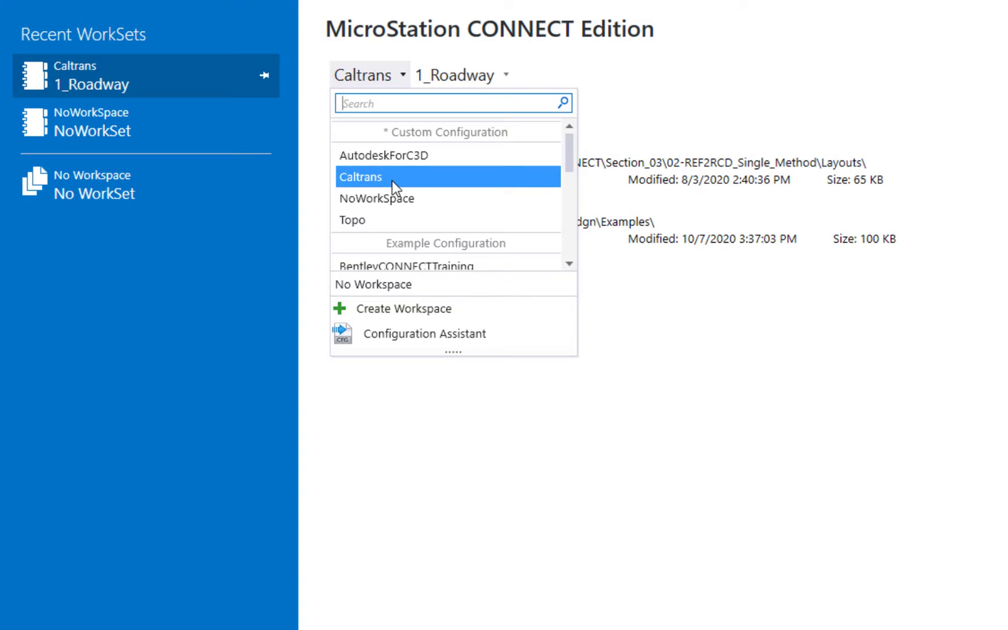
{"action": "left_click", "coordinate": [389, 218]}
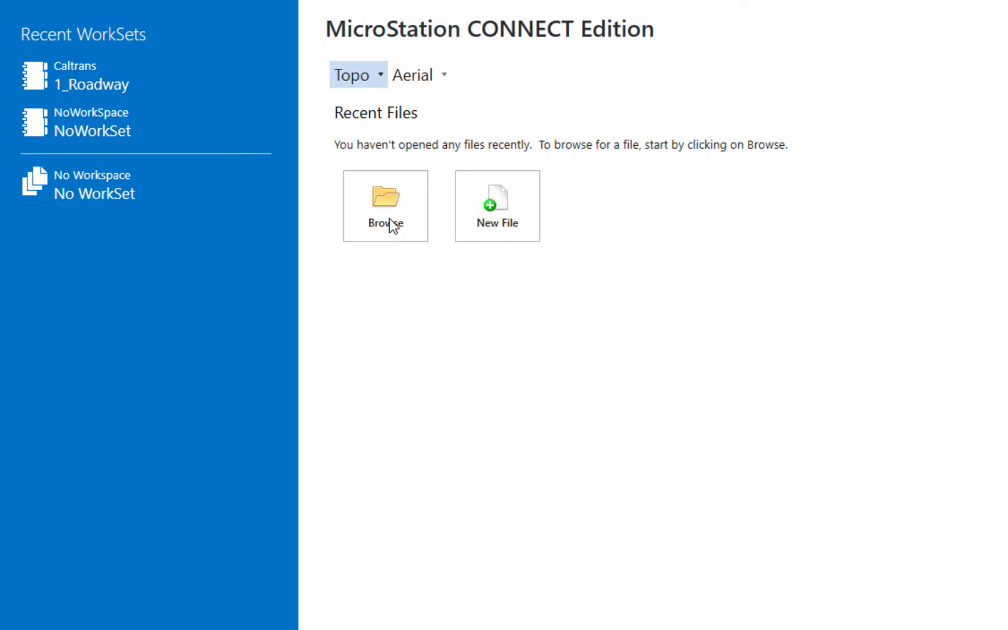
Step: Review Topo's WorkSets without changing them, then switch the workspace back to Caltrans
{"action": "left_click", "coordinate": [435, 74]}
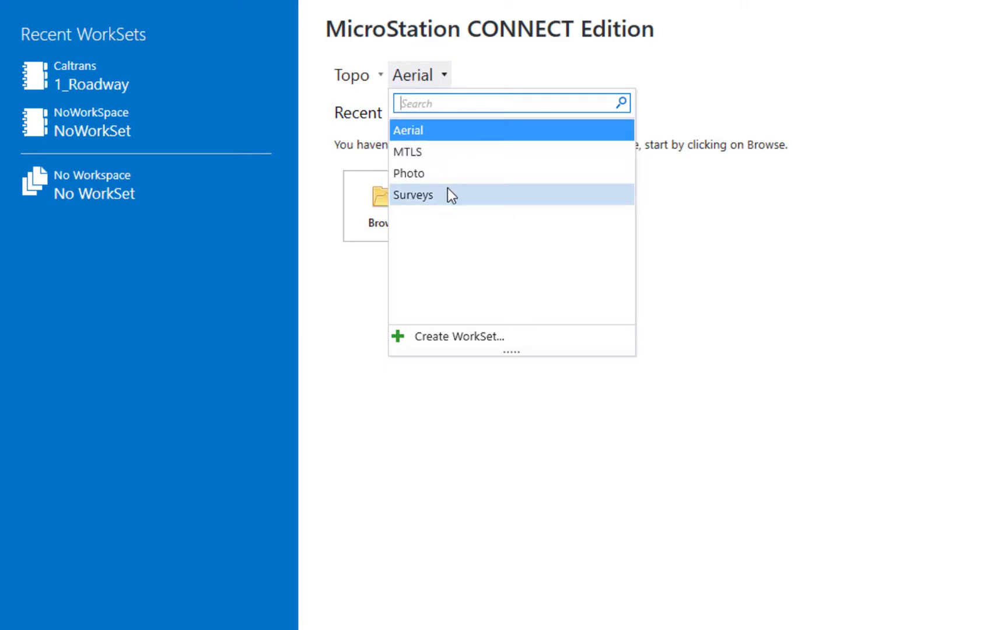
{"action": "left_click", "coordinate": [380, 75]}
{"action": "left_click", "coordinate": [380, 76]}
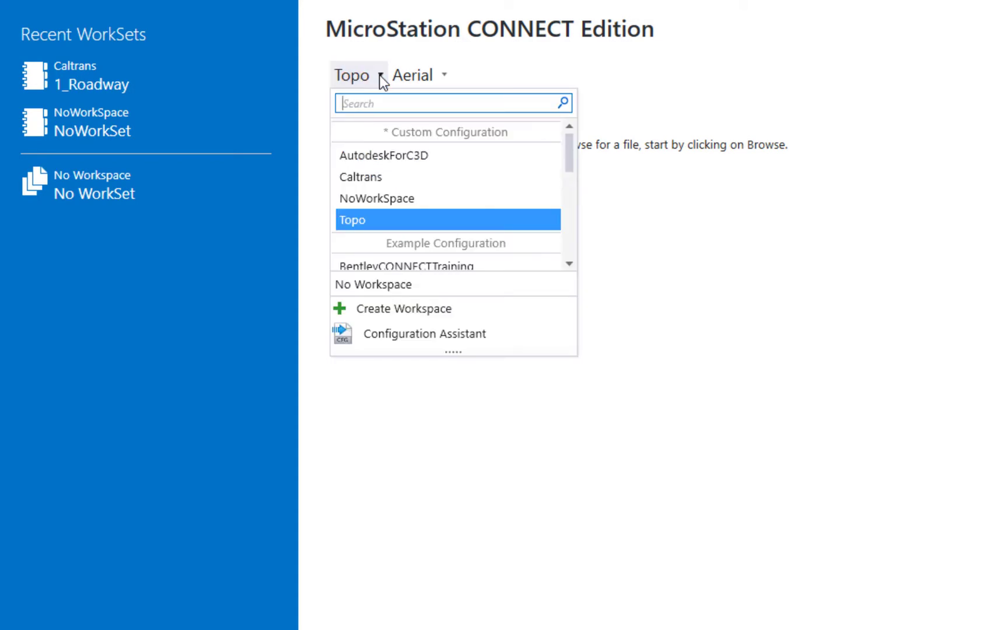
{"action": "left_click", "coordinate": [380, 174]}
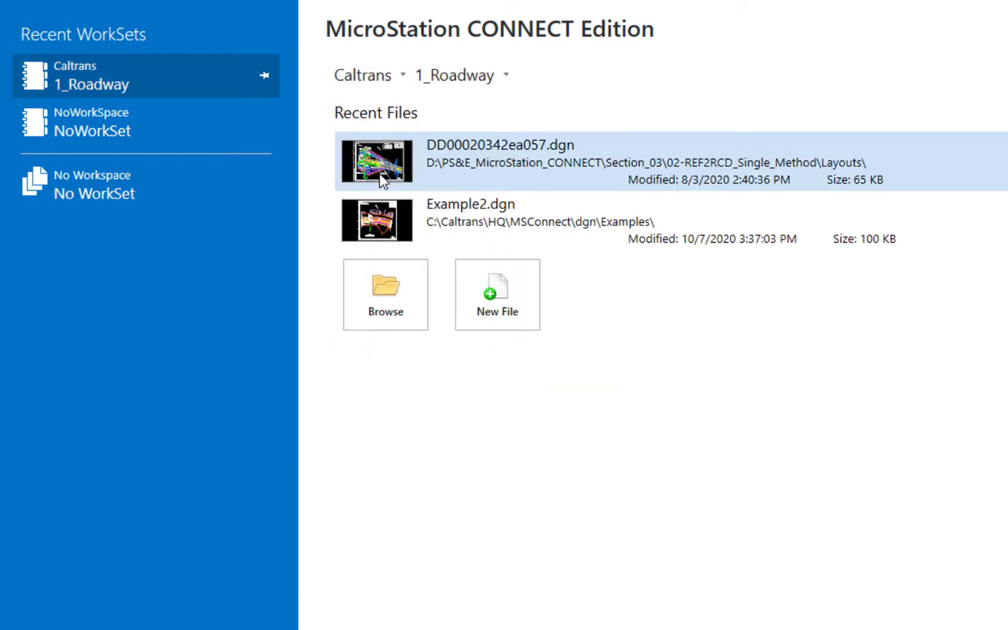
{"action": "left_click", "coordinate": [496, 76]}
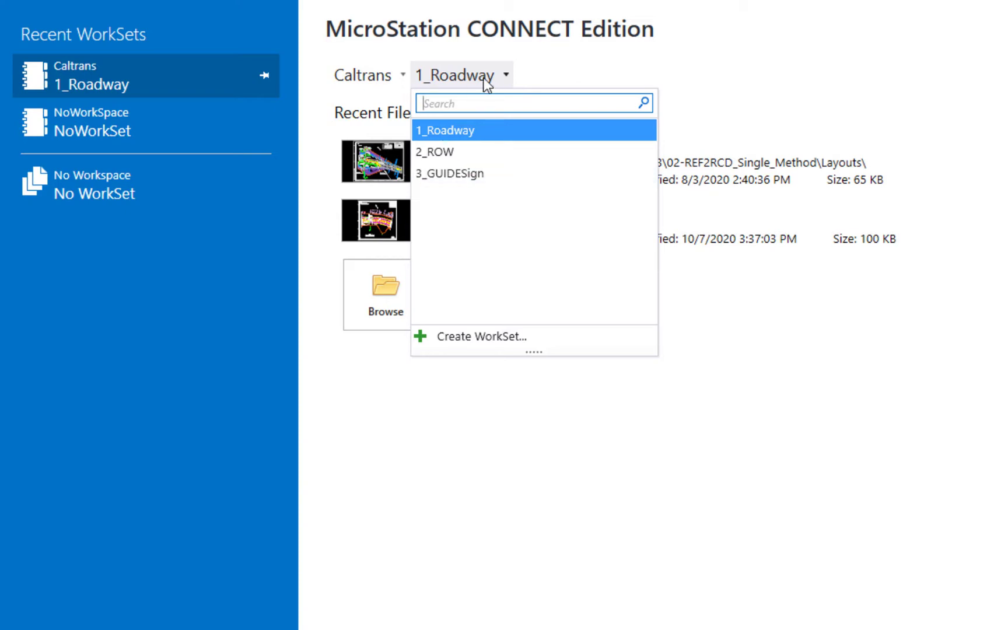
{"action": "left_click", "coordinate": [574, 71]}
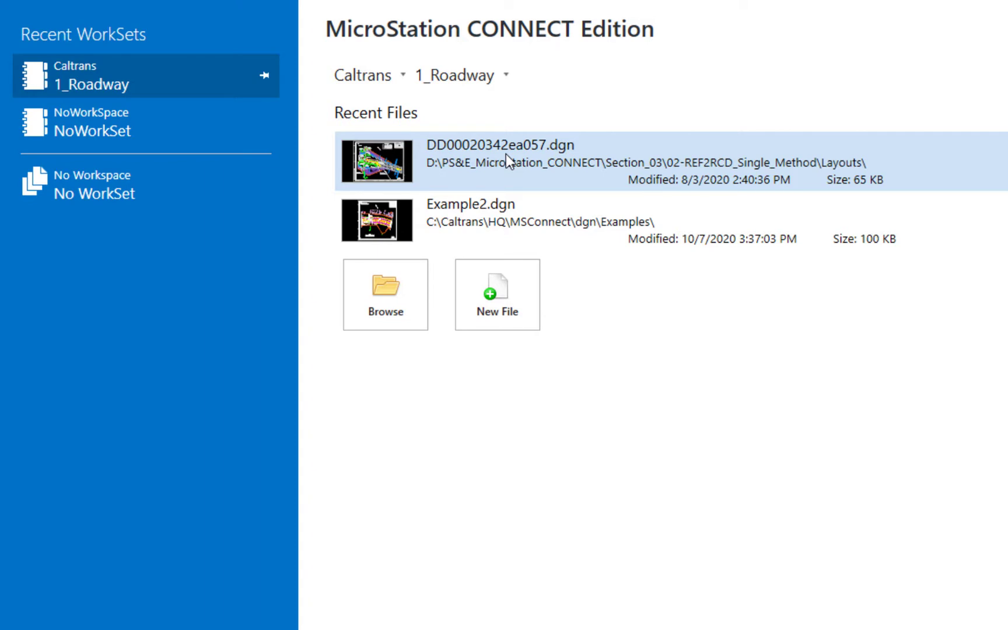
{"action": "right_click", "coordinate": [507, 160]}
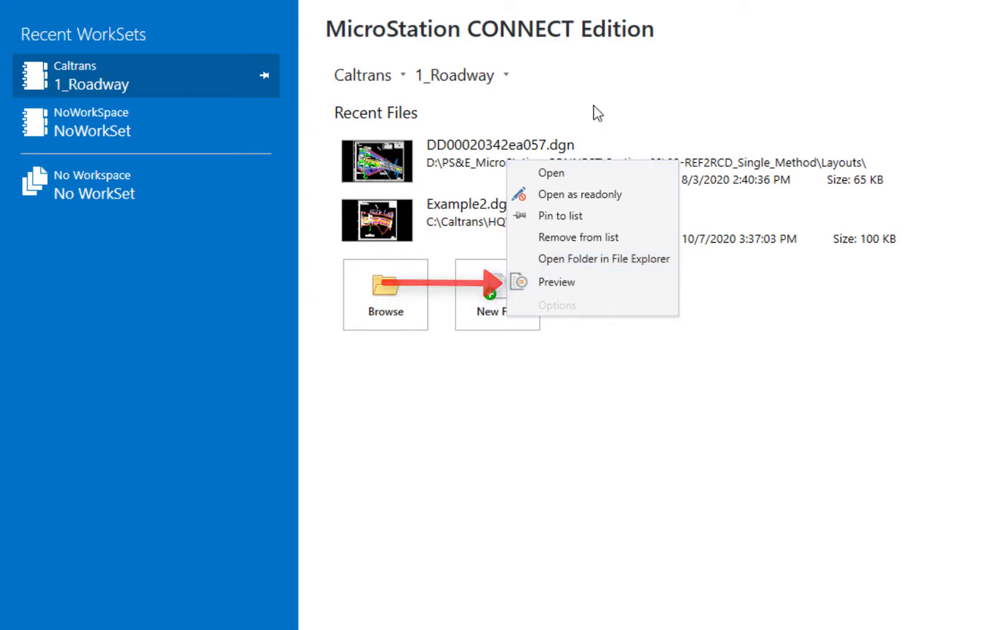
{"action": "left_click", "coordinate": [593, 85]}
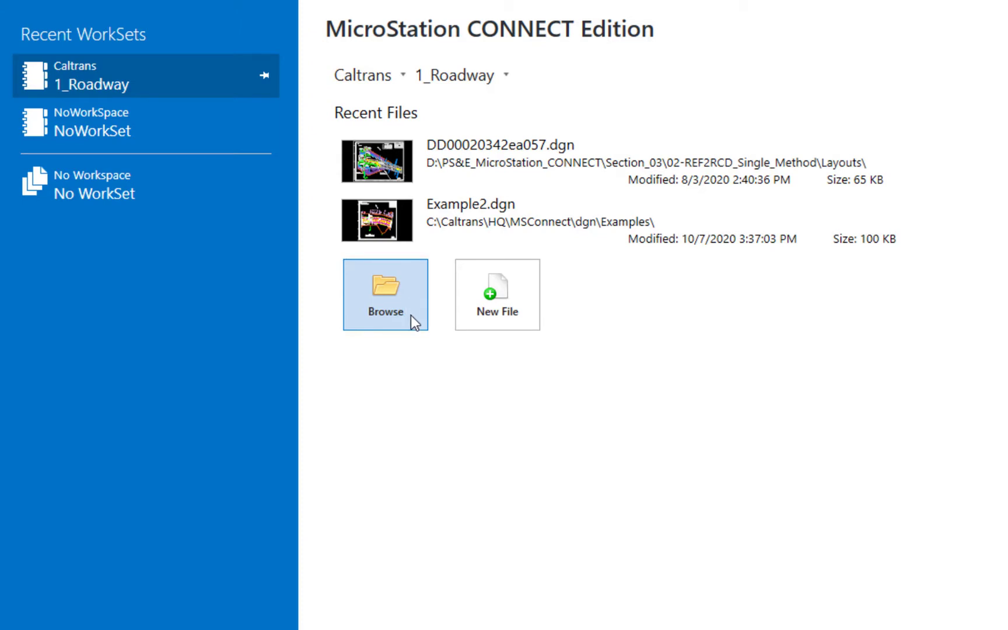
{"action": "left_click", "coordinate": [261, 198]}
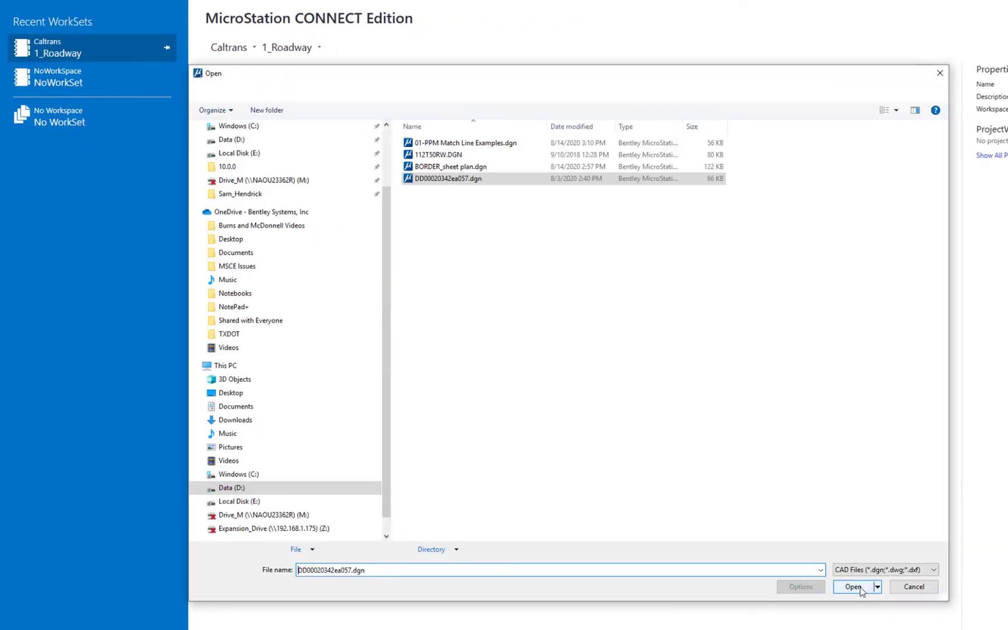
{"action": "left_click_drag", "start_coordinate": [672, 75], "coordinate": [685, 78]}
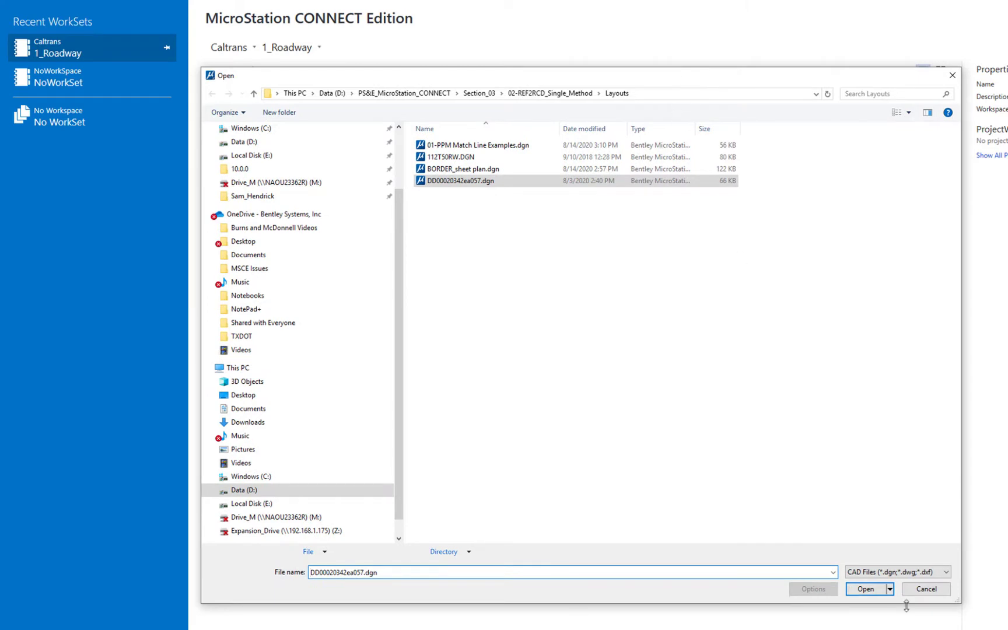
{"action": "left_click_drag", "start_coordinate": [957, 602], "coordinate": [766, 358]}
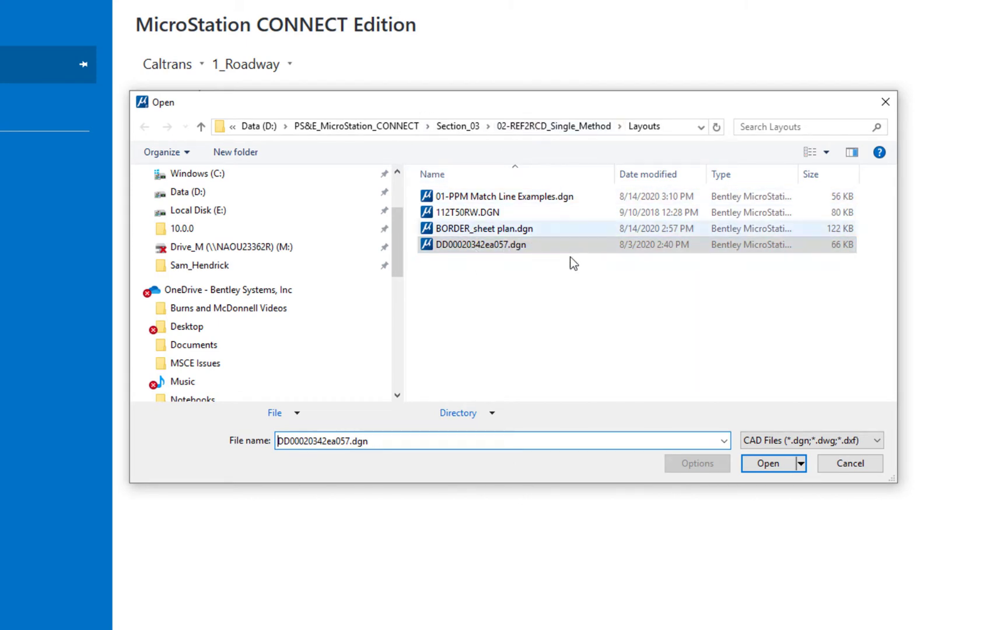
{"action": "left_click", "coordinate": [862, 464]}
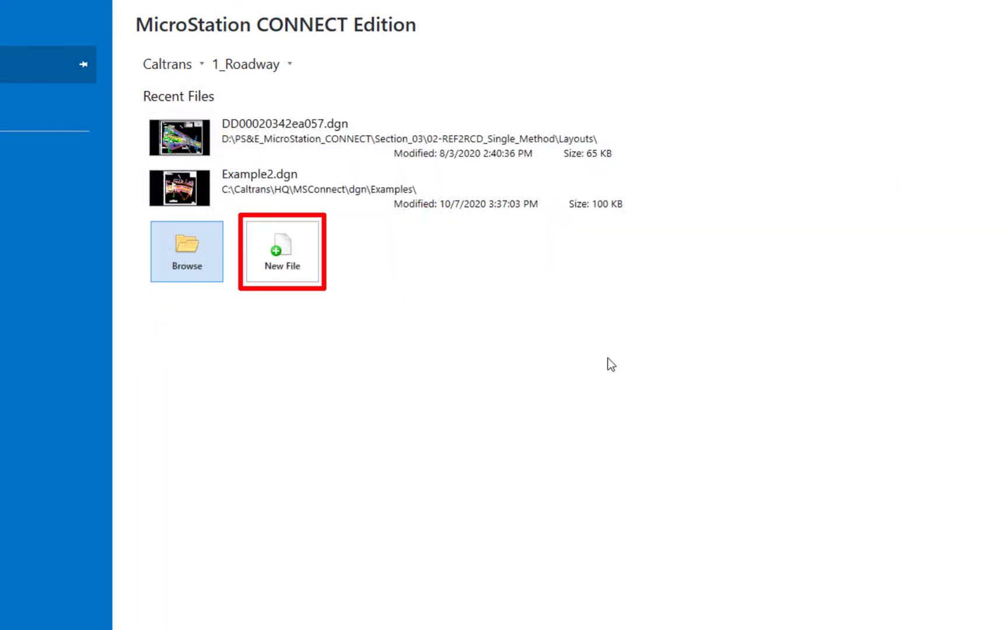
Step: Start a new design file and bring the New dialog fully onto the screen
{"action": "left_click", "coordinate": [299, 266]}
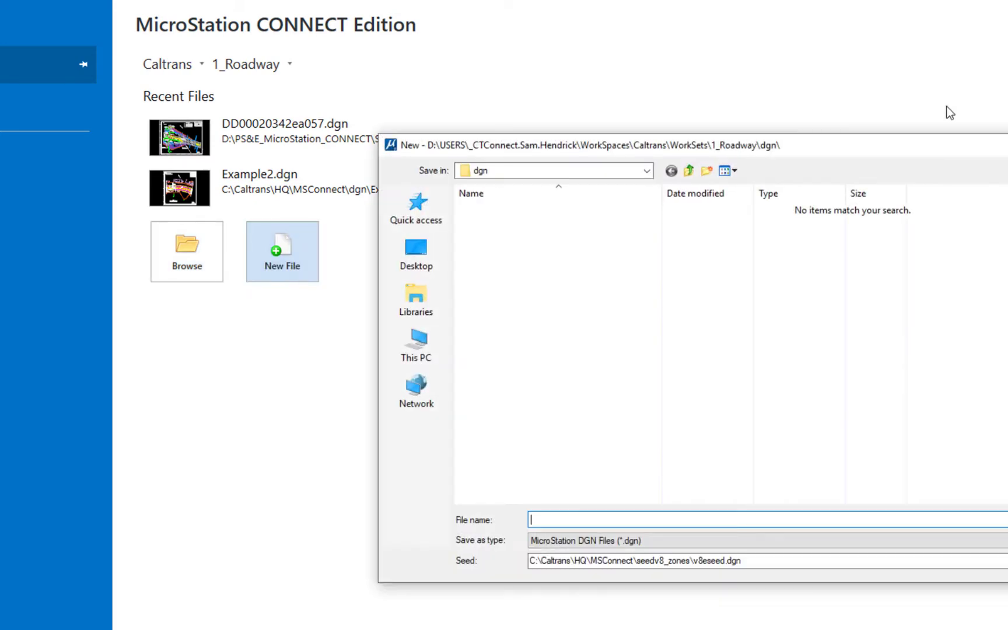
{"action": "left_click_drag", "start_coordinate": [926, 148], "coordinate": [769, 145]}
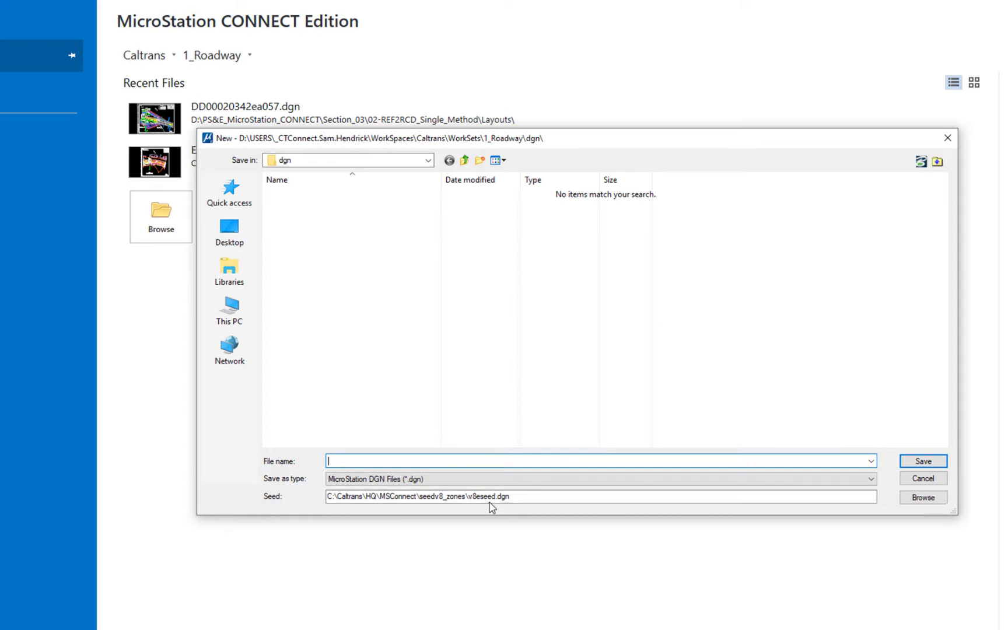
Step: Choose 2deseedZone6.dgn from the seedV8_zones folder as the seed file
{"action": "left_click", "coordinate": [934, 499]}
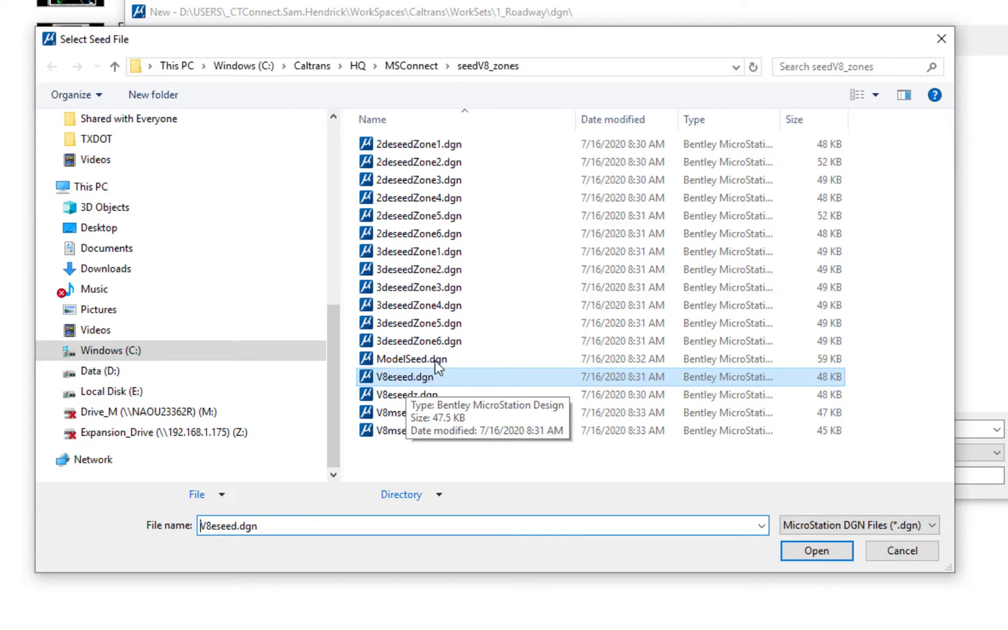
{"action": "left_click", "coordinate": [443, 240]}
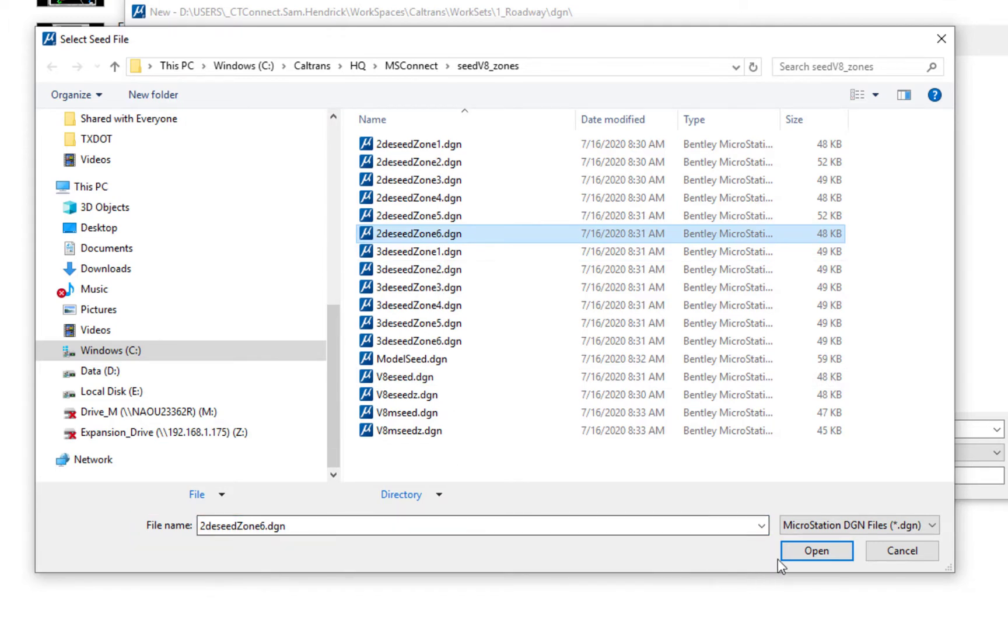
{"action": "left_click", "coordinate": [793, 555]}
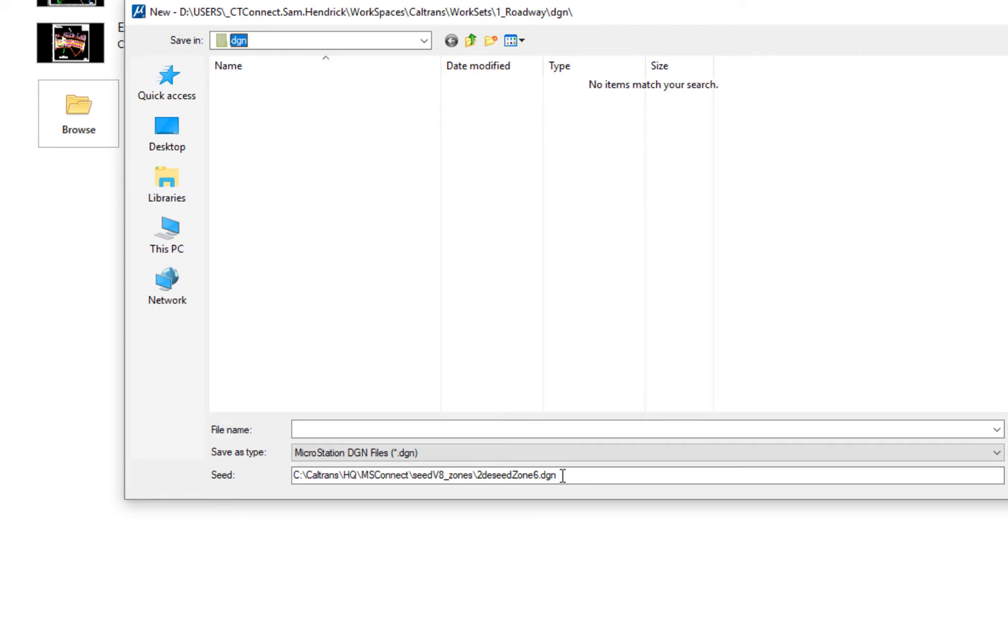
Step: Name the new file 'test' and save it to create test.dgn
{"action": "left_click", "coordinate": [316, 432]}
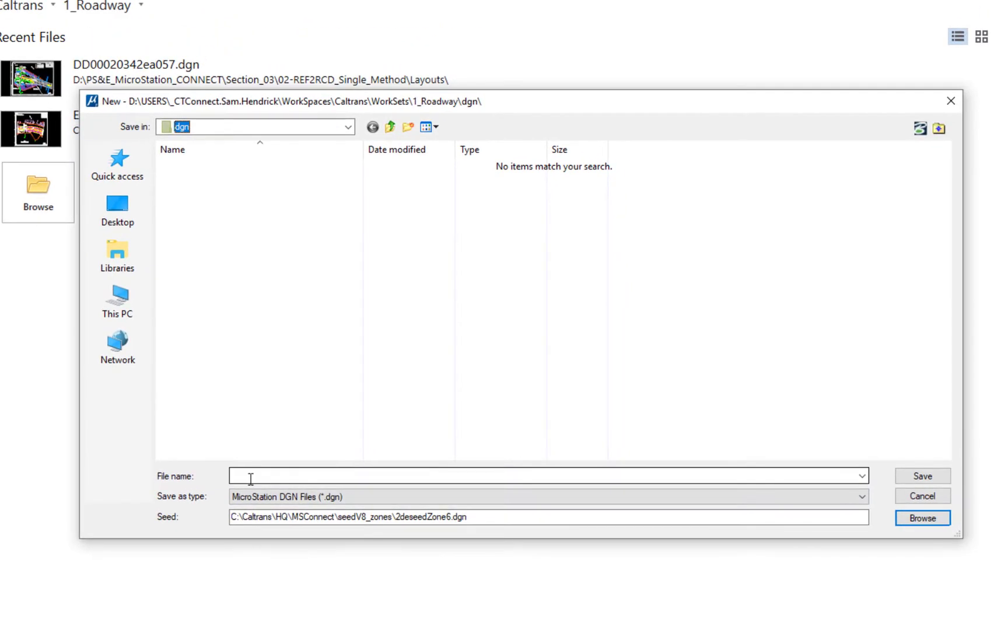
{"action": "left_click", "coordinate": [251, 477]}
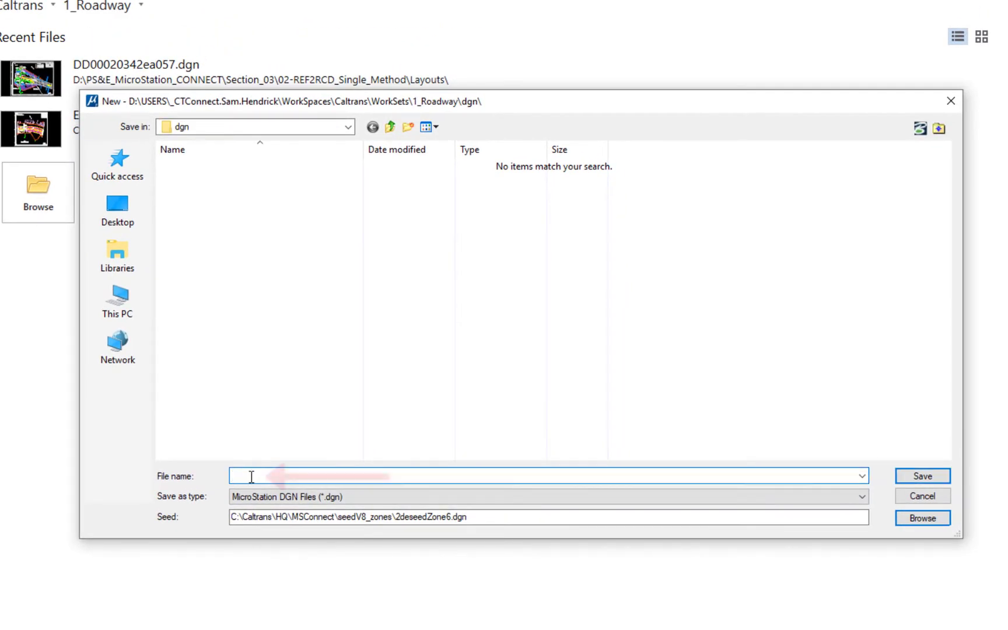
{"action": "type", "text": "test"}
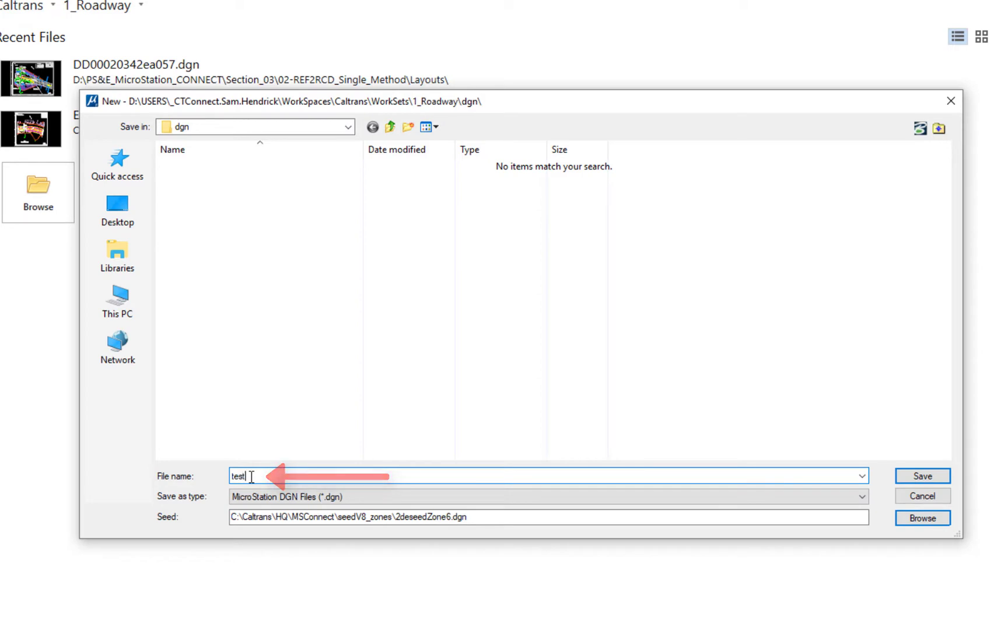
{"action": "left_click", "coordinate": [922, 477]}
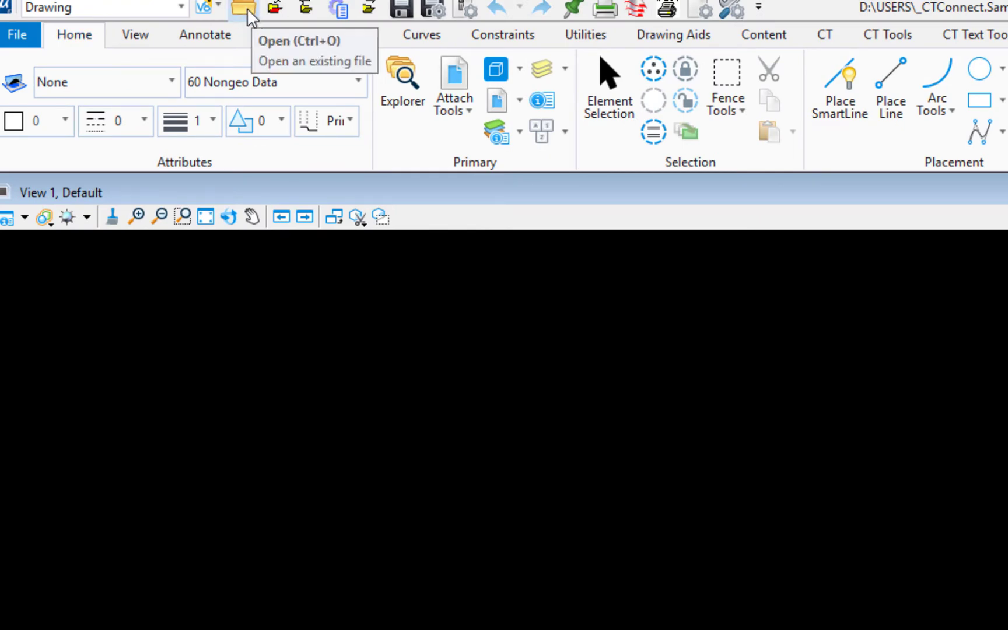
Step: Close test.dgn from the Quick Access Toolbar
{"action": "left_click", "coordinate": [284, 17]}
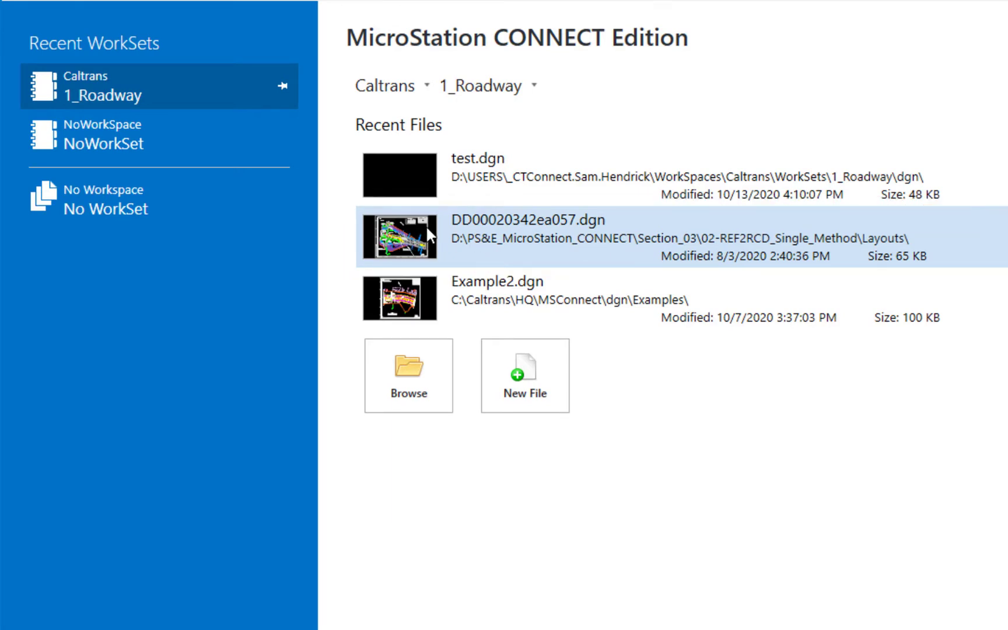
Step: Open DD00020342ea057.dgn from the recent files, then close it again
{"action": "left_click", "coordinate": [410, 227]}
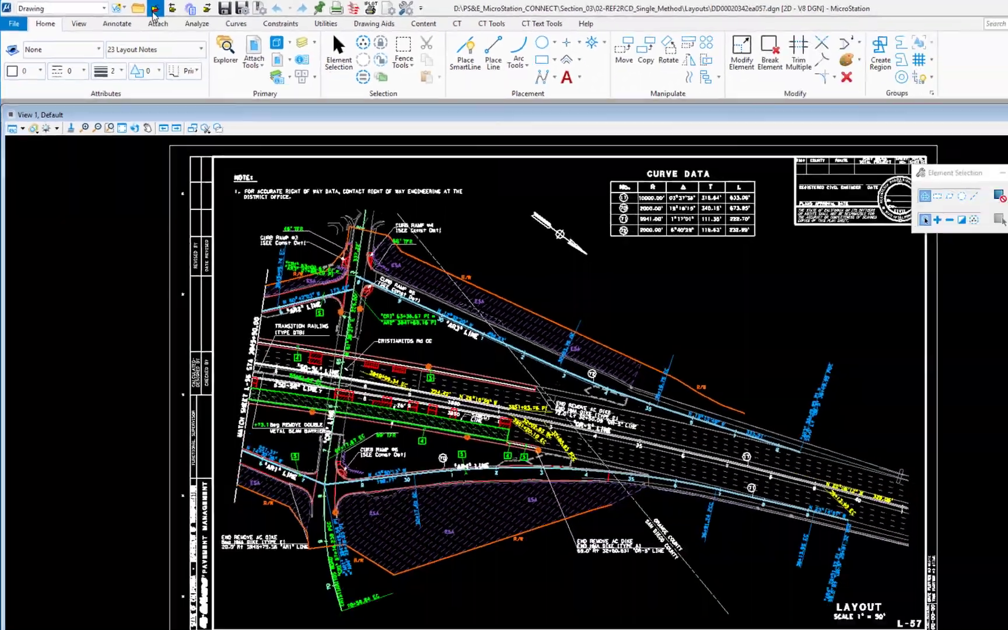
{"action": "left_click", "coordinate": [154, 10]}
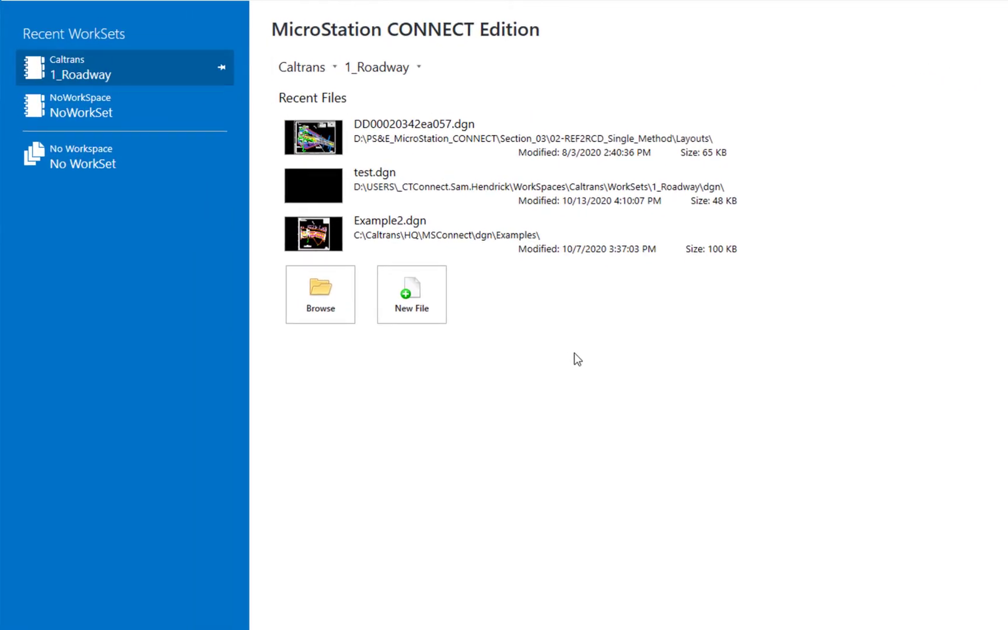
Step: Open 112T50RW.DGN from the Layouts folder and keep it in the Caltrans WorkSet
{"action": "left_click", "coordinate": [322, 294]}
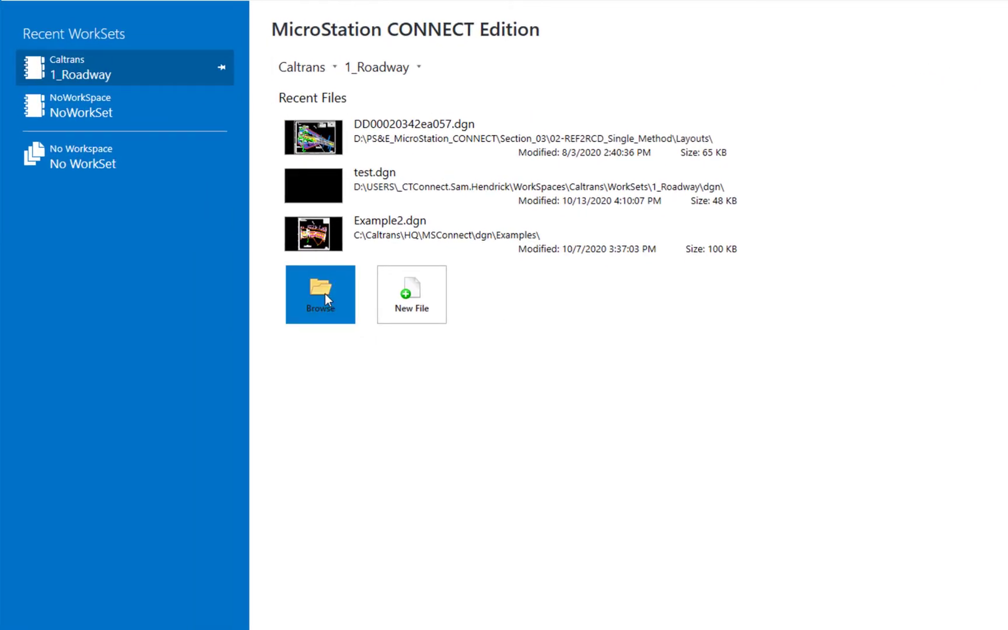
{"action": "left_click_drag", "start_coordinate": [511, 21], "coordinate": [803, 182]}
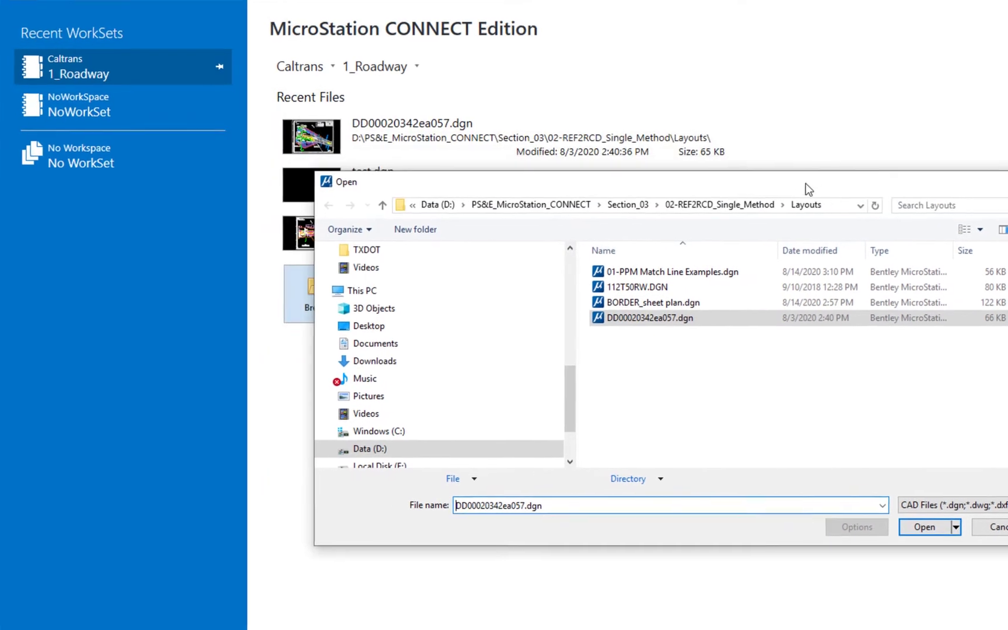
{"action": "left_click", "coordinate": [579, 269]}
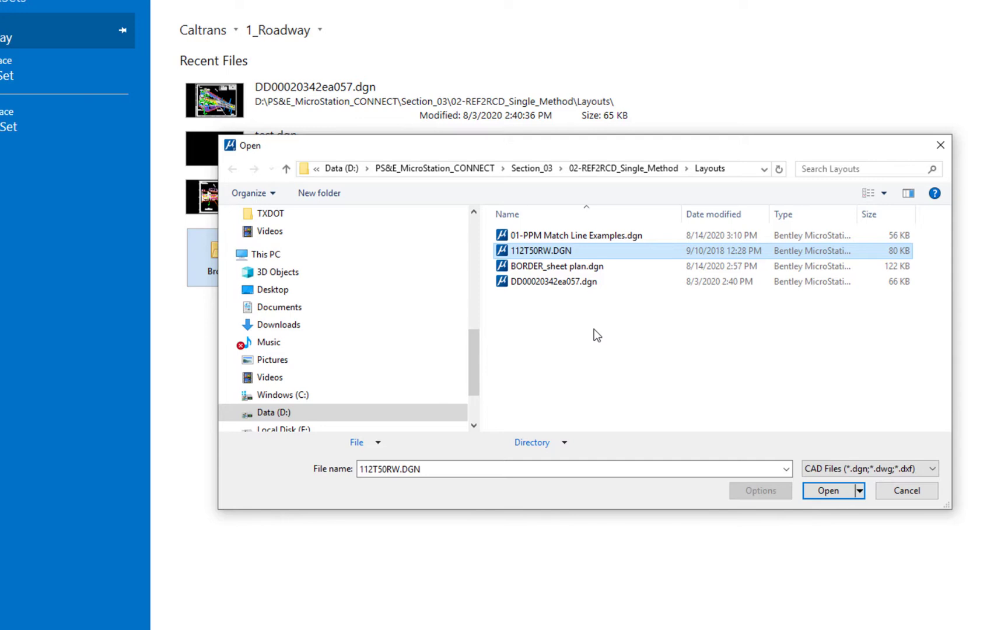
{"action": "left_click", "coordinate": [830, 490]}
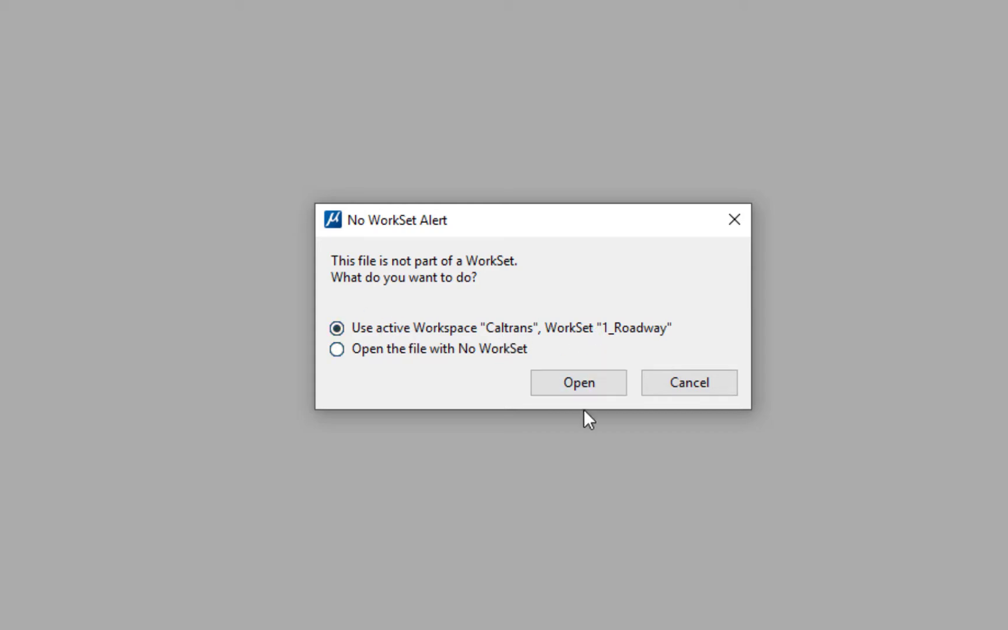
{"action": "left_click", "coordinate": [579, 385]}
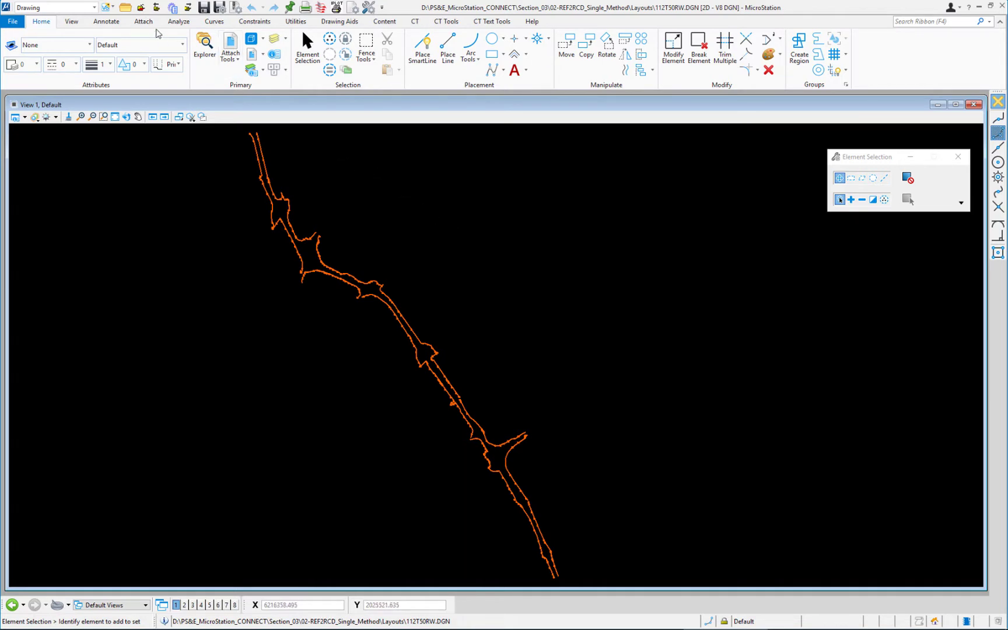
{"action": "left_click", "coordinate": [142, 8]}
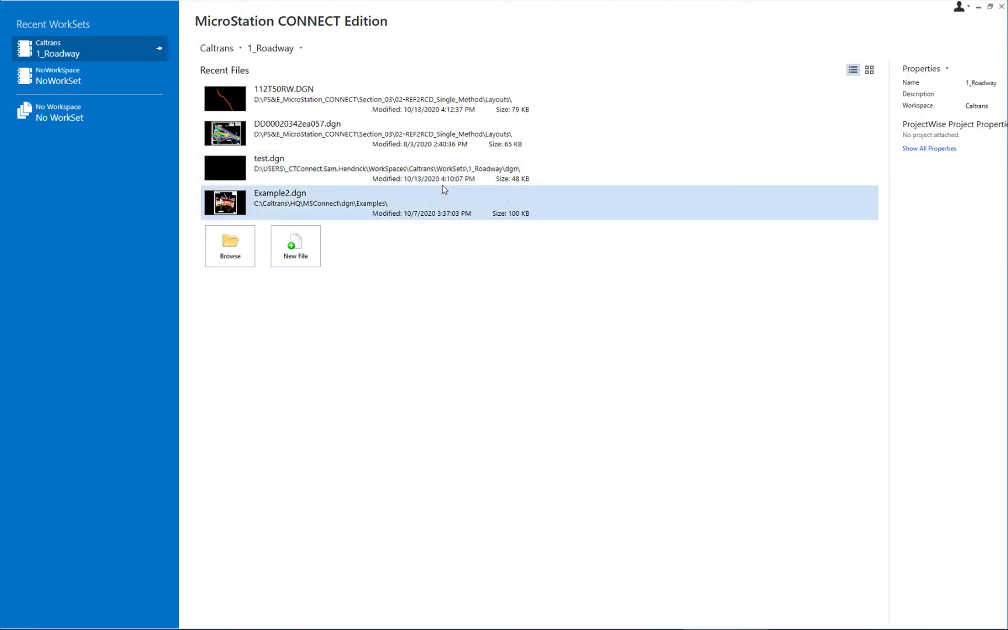
{"action": "left_click", "coordinate": [235, 99]}
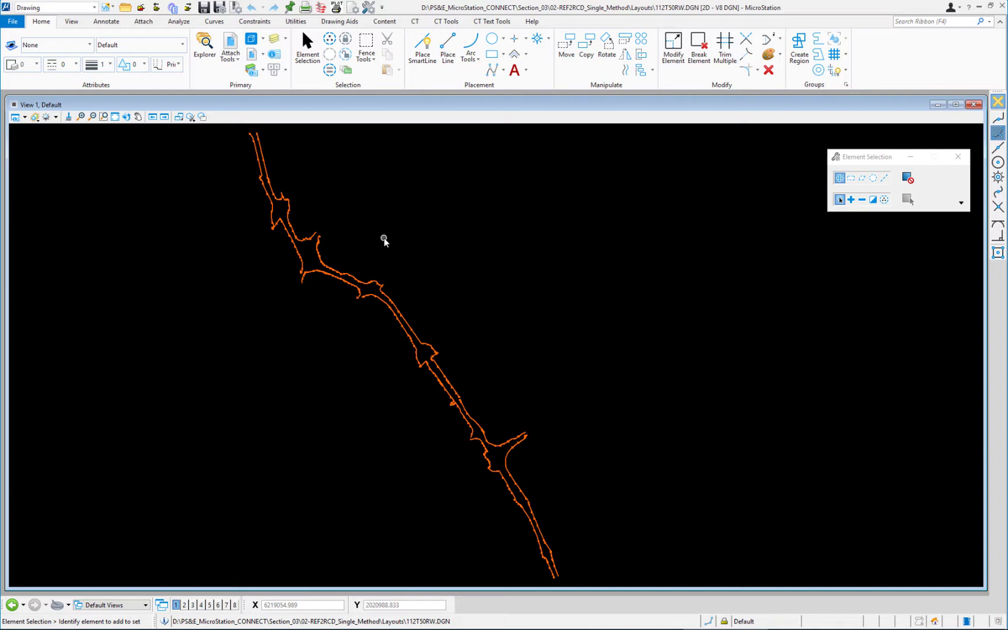
Step: Close 112T50RW.DGN with Ctrl+W
{"action": "key", "text": "ctrl+w"}
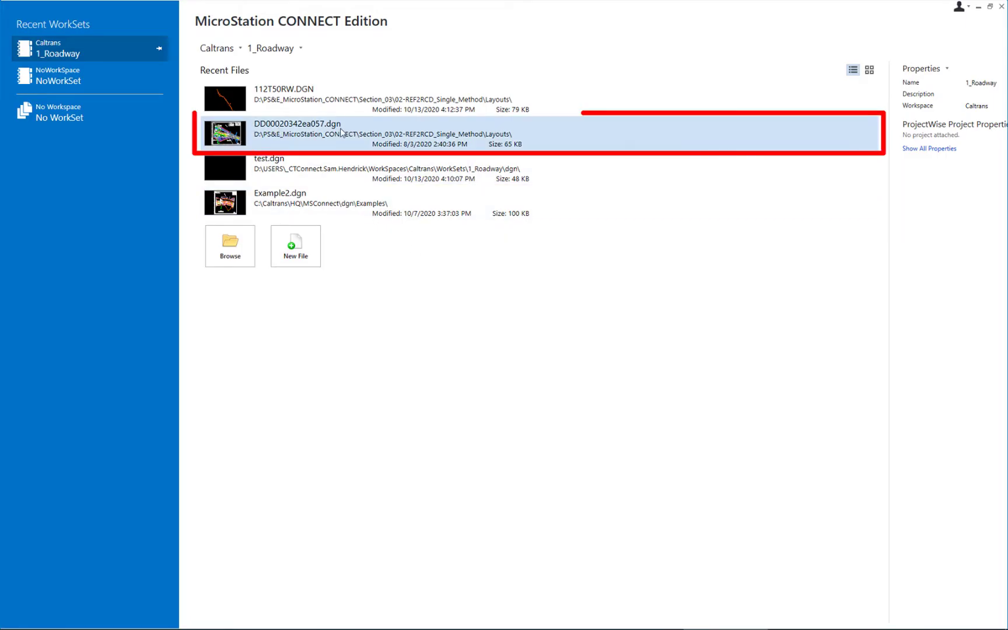
Step: Open DD00020342ea057.dgn from the start page's recent files
{"action": "left_click", "coordinate": [231, 127]}
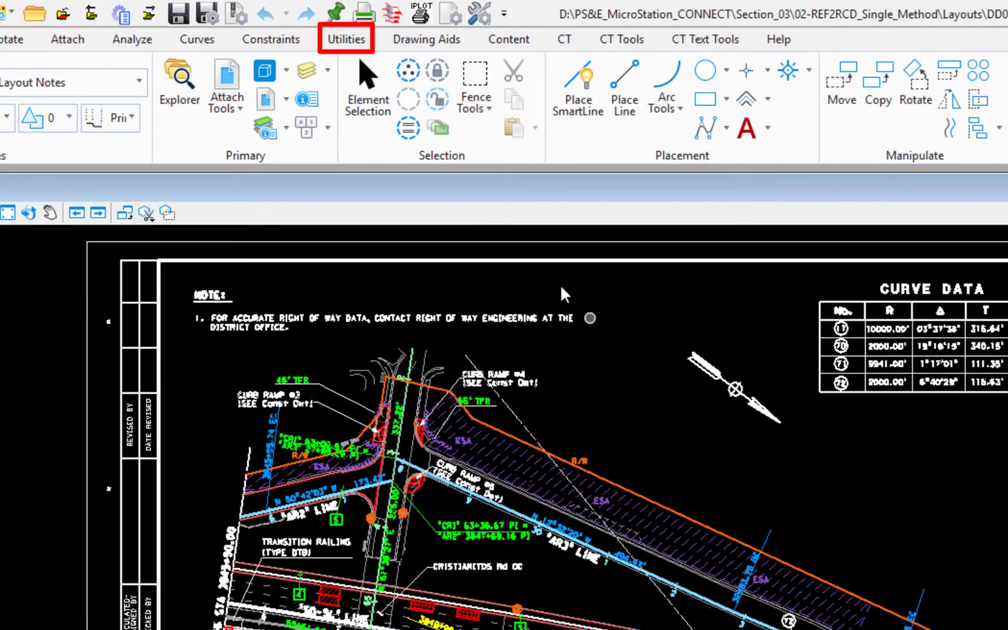
Step: Bring up the Geographic Coordinate System dialog, which shows Name: <None>, and position it over the drawing
{"action": "left_click", "coordinate": [335, 41]}
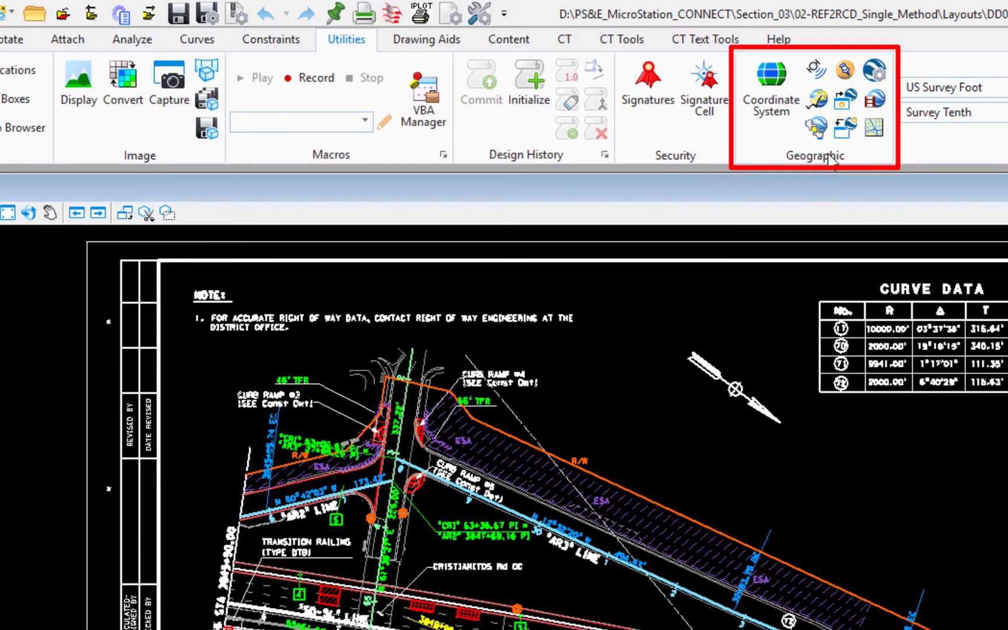
{"action": "left_click", "coordinate": [782, 111]}
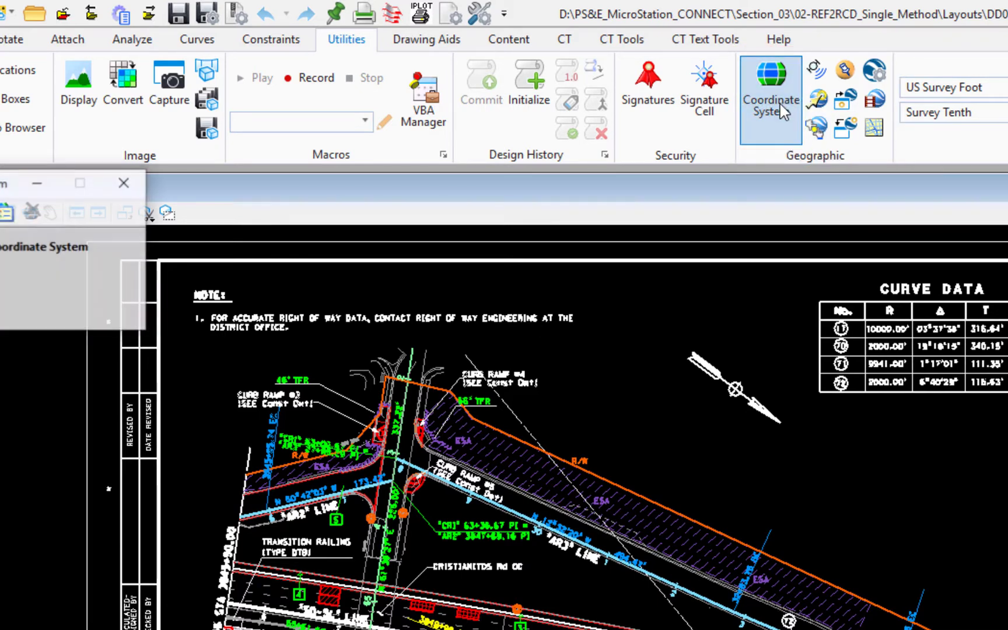
{"action": "mouse_move", "coordinate": [0, 188]}
{"action": "left_mouse_down"}
{"action": "mouse_move", "coordinate": [639, 268]}
{"action": "mouse_move", "coordinate": [561, 273]}
{"action": "left_mouse_up"}
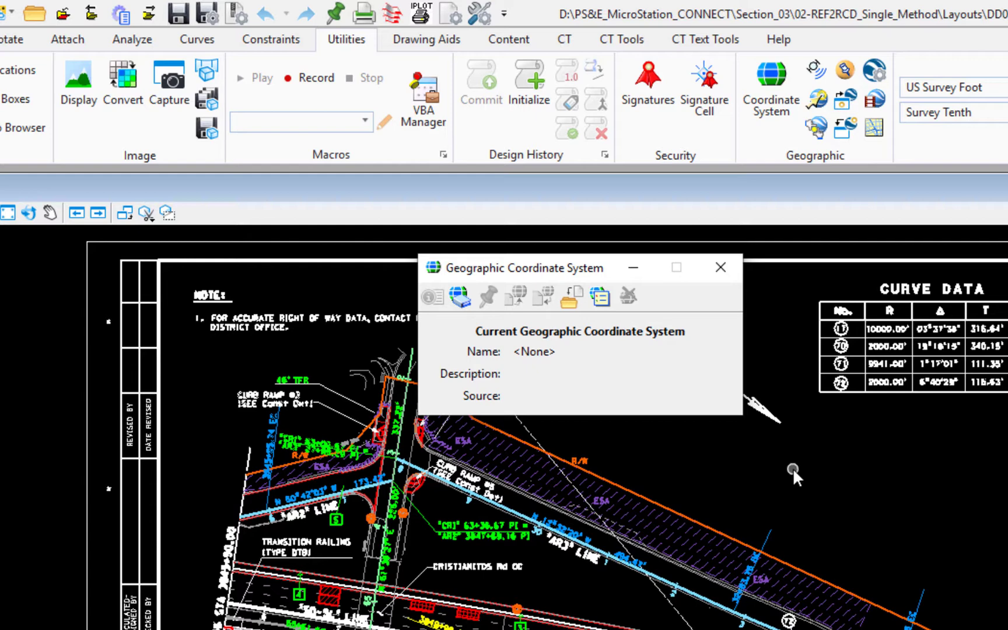
{"action": "middle_click_drag", "start_coordinate": [768, 462], "coordinate": [936, 575]}
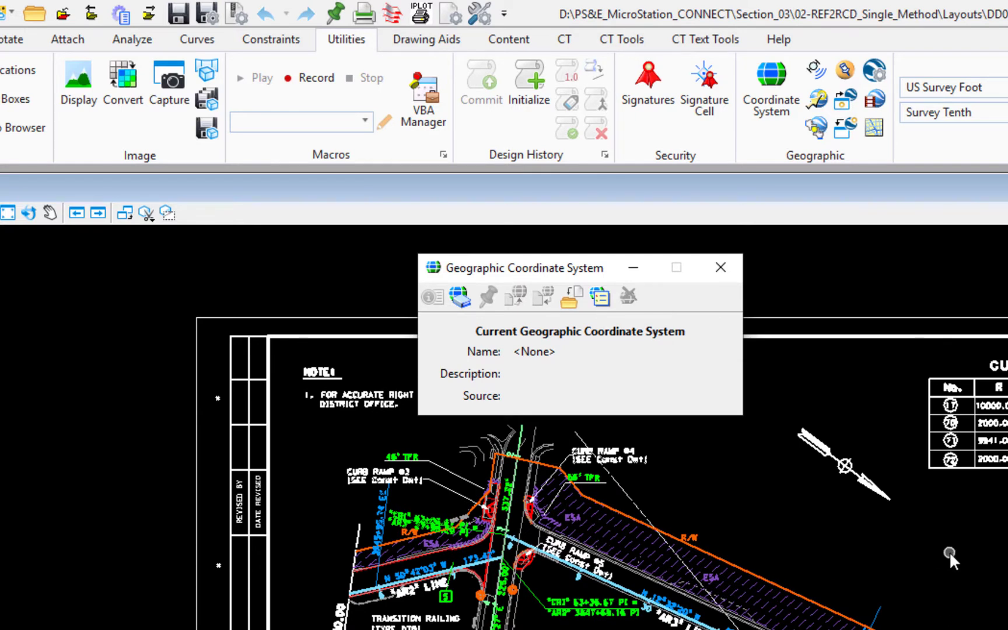
Step: Assign CA83/2011-VIF (California Zone VI, US Foot) from the library as the layout's coordinate system
{"action": "left_click", "coordinate": [459, 297]}
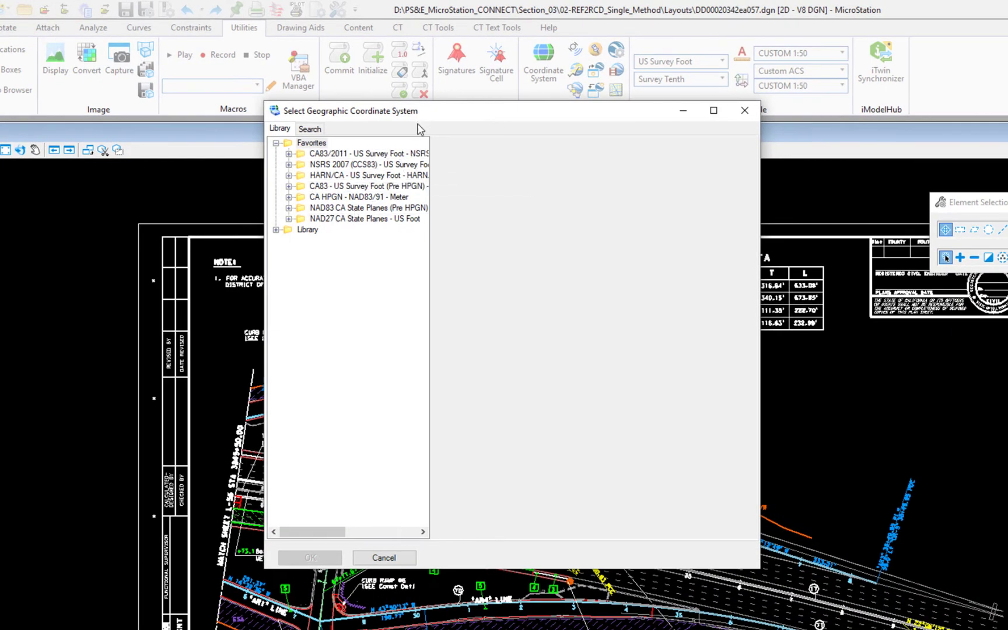
{"action": "left_click_drag", "start_coordinate": [480, 293], "coordinate": [604, 319]}
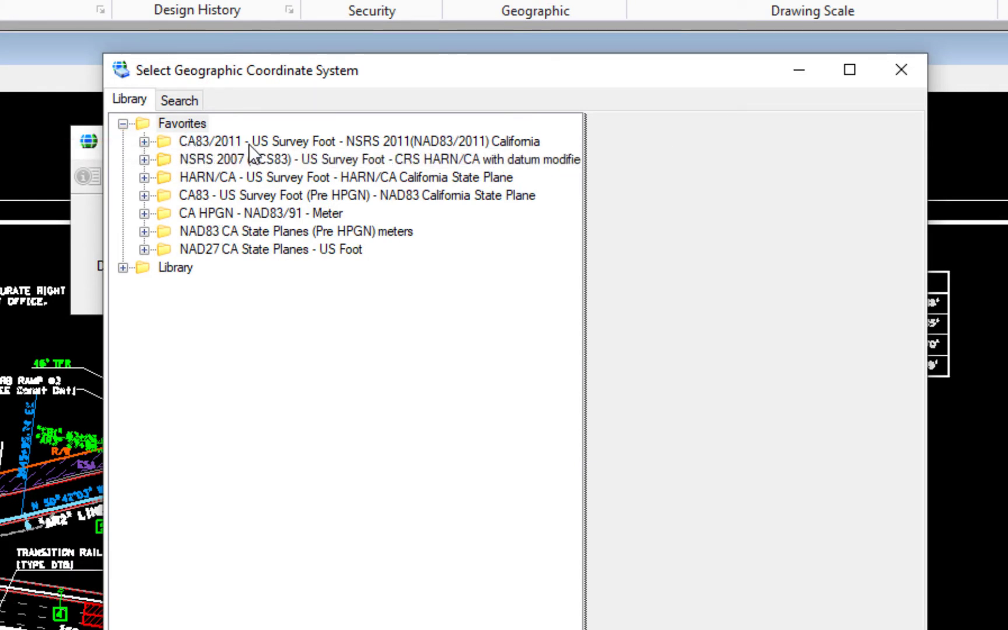
{"action": "left_click", "coordinate": [144, 142]}
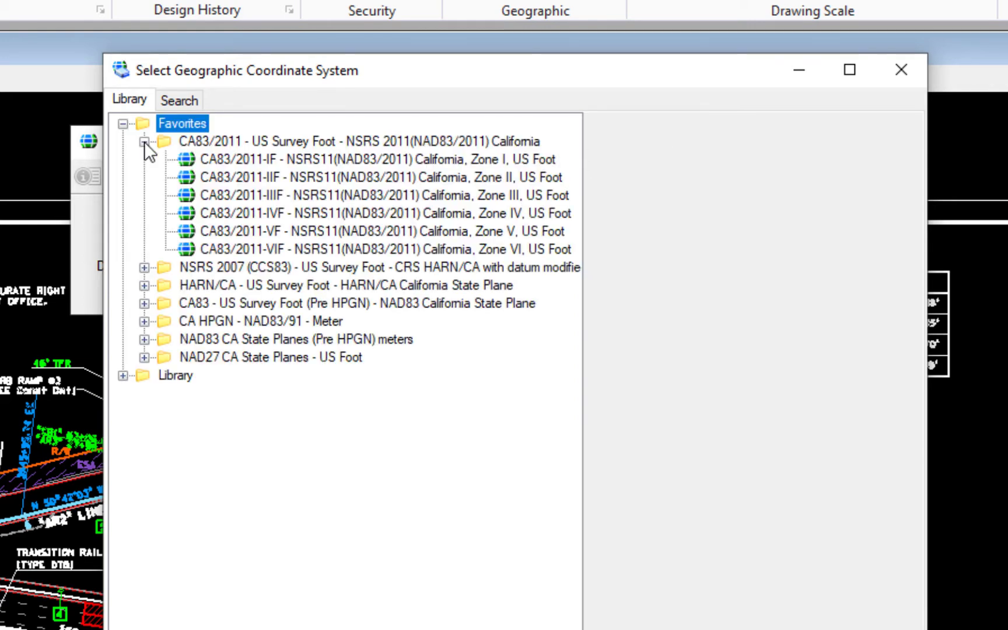
{"action": "left_click", "coordinate": [256, 249]}
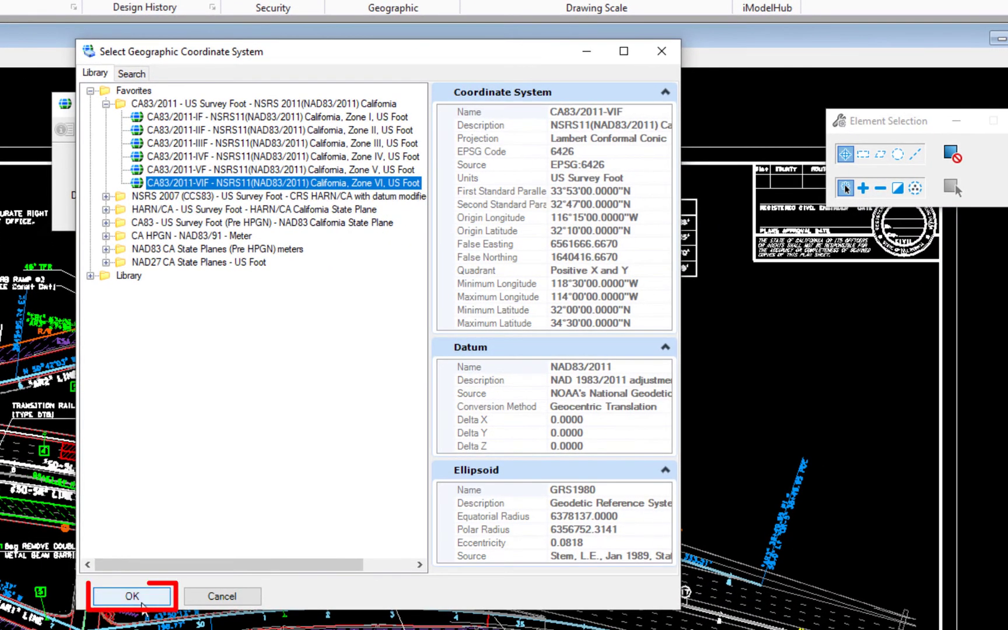
{"action": "left_click", "coordinate": [142, 600]}
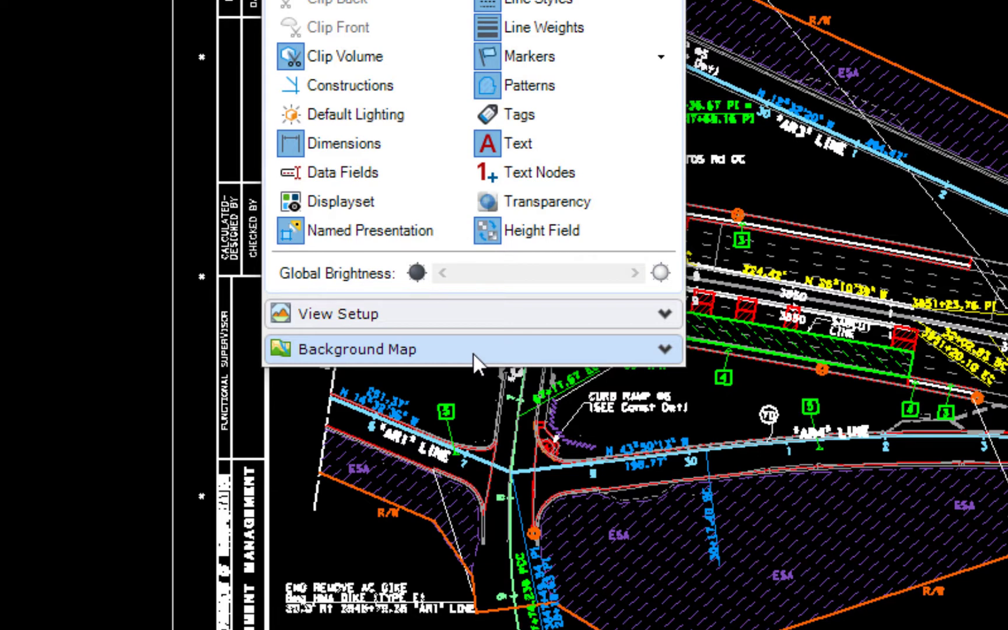
Step: Show a Hybrid background map beneath the layout in View 1
{"action": "left_click", "coordinate": [472, 351]}
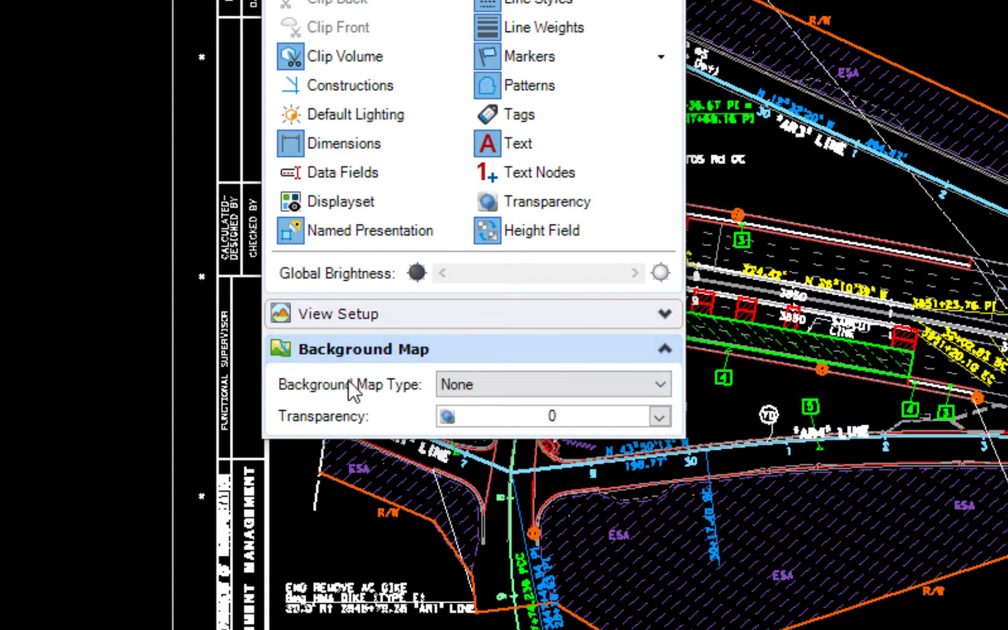
{"action": "left_click", "coordinate": [517, 386]}
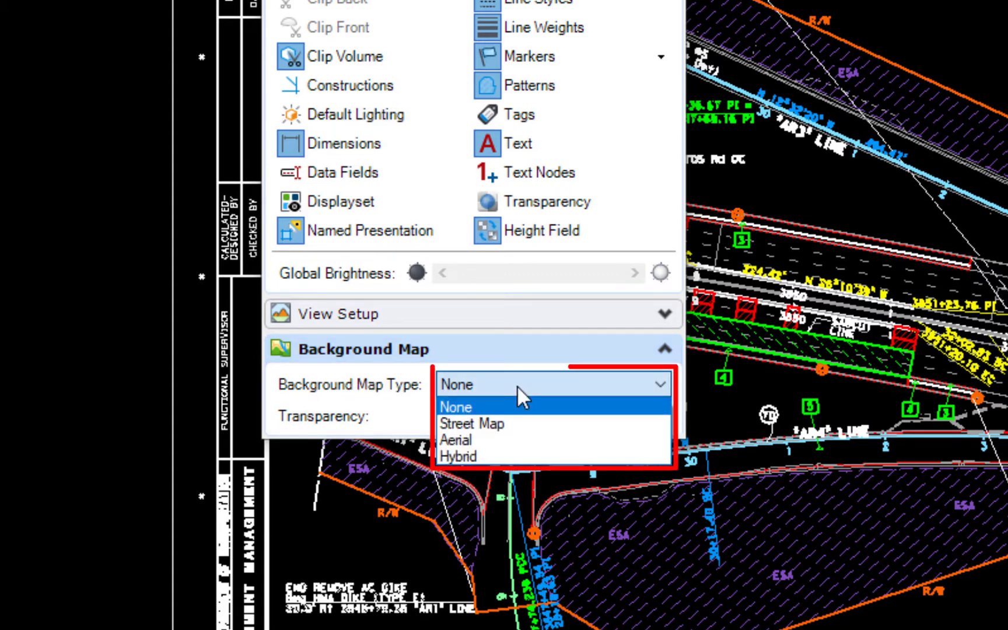
{"action": "left_click", "coordinate": [520, 452]}
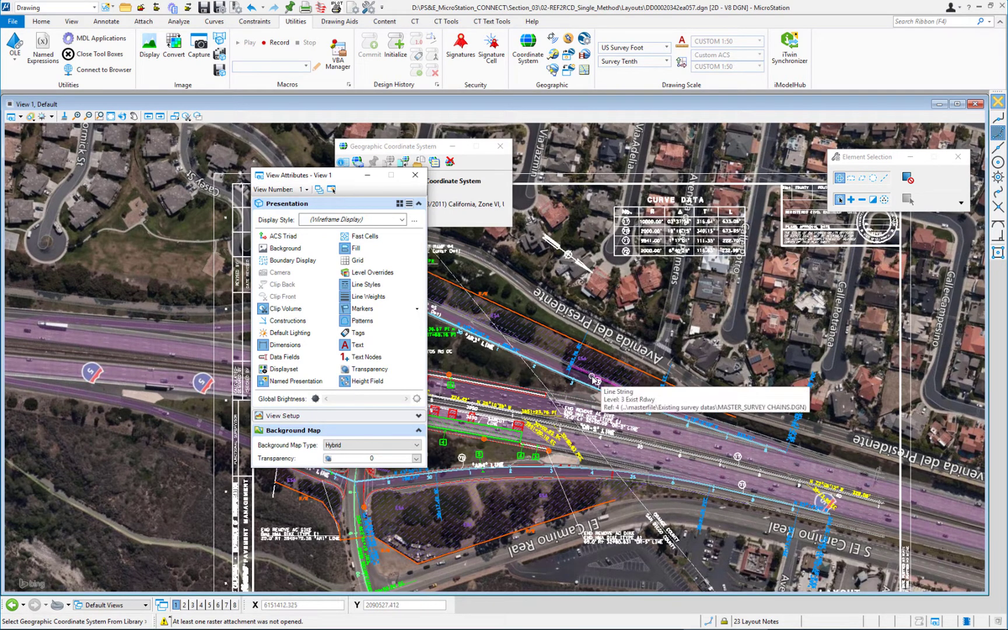
Step: Set View 1's Background Map Type to None and close View Attributes
{"action": "mouse_move", "coordinate": [596, 379]}
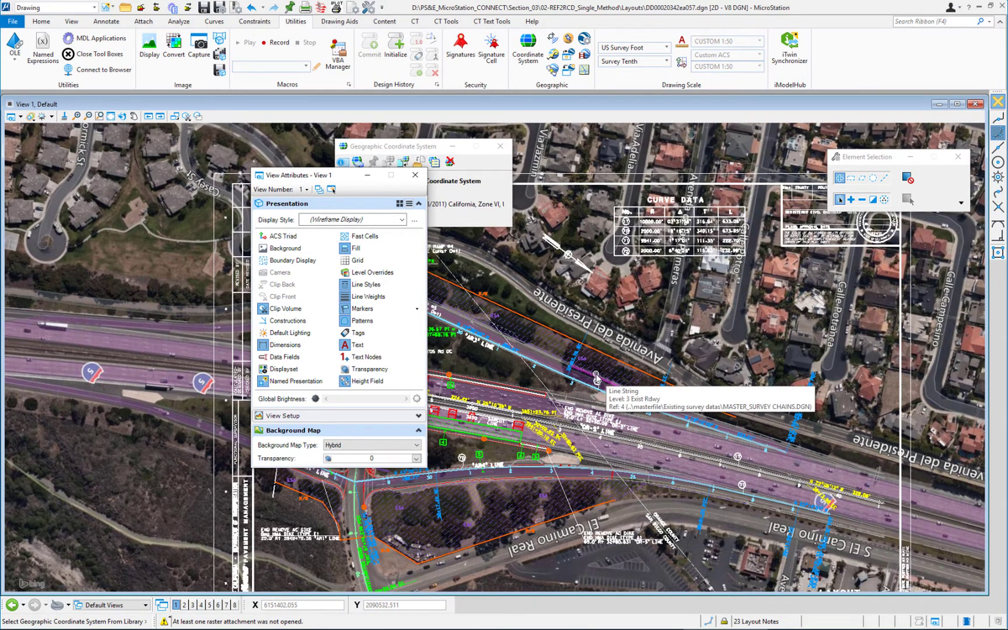
{"action": "left_click_drag", "start_coordinate": [303, 175], "coordinate": [172, 176]}
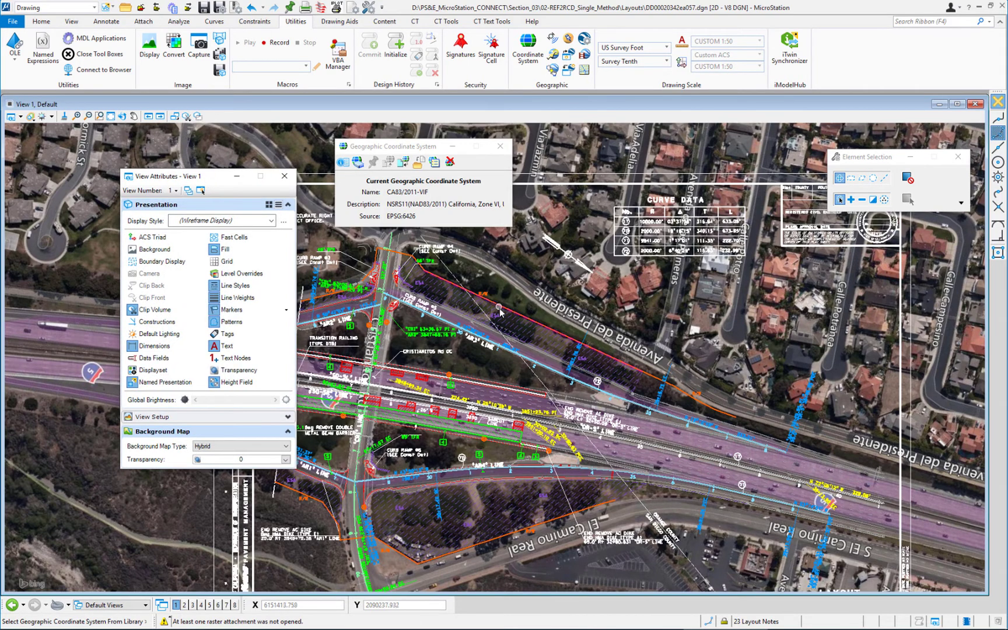
{"action": "scroll", "coordinate": [503, 324], "scroll_direction": "down", "scroll_amount": 3}
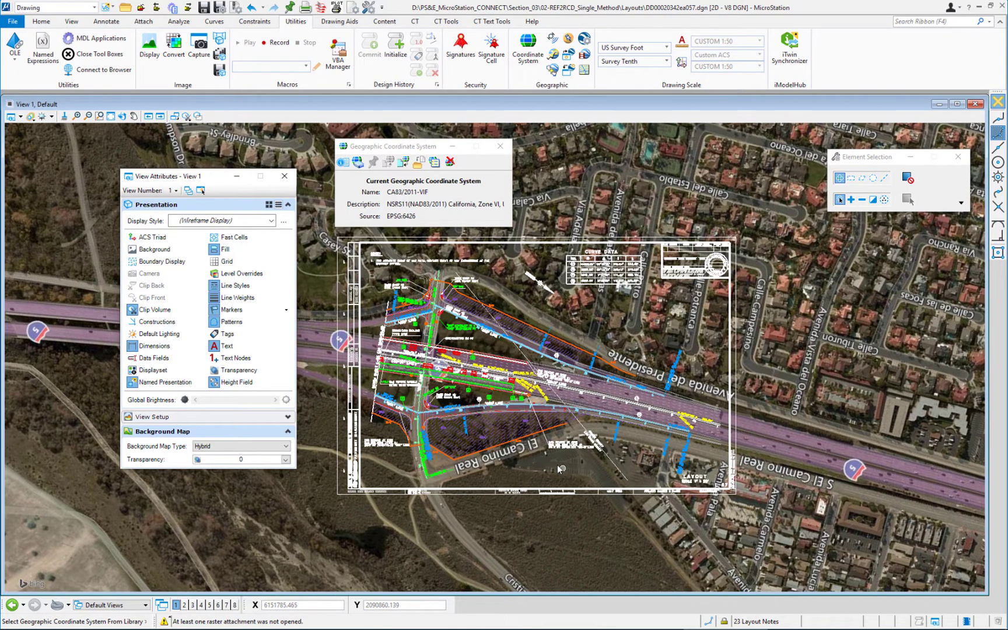
{"action": "left_click", "coordinate": [251, 453]}
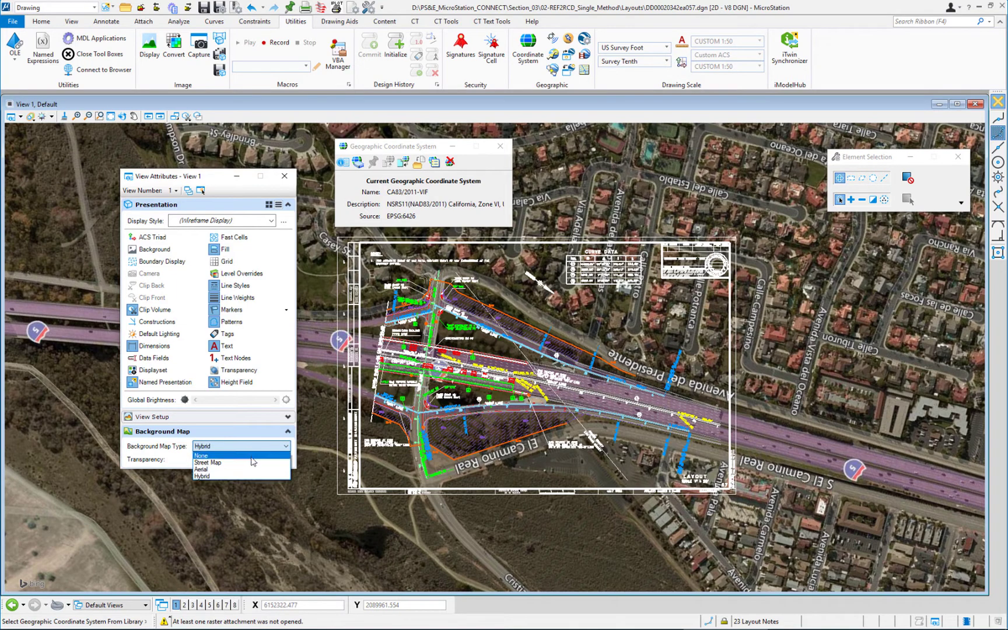
{"action": "left_click", "coordinate": [250, 456]}
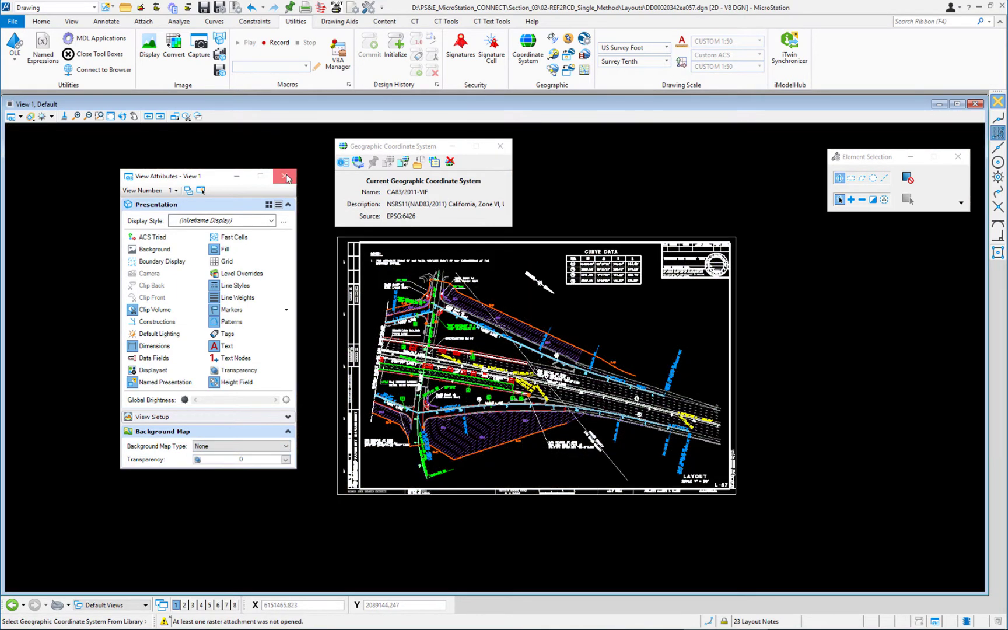
{"action": "left_click", "coordinate": [284, 176]}
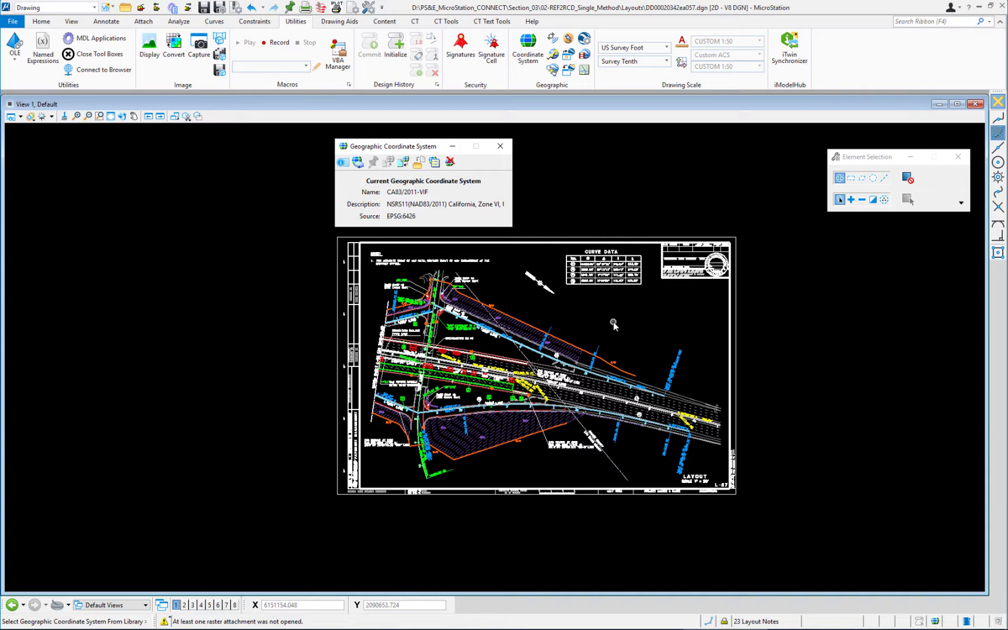
{"action": "right_click", "coordinate": [593, 312], "text": "shift"}
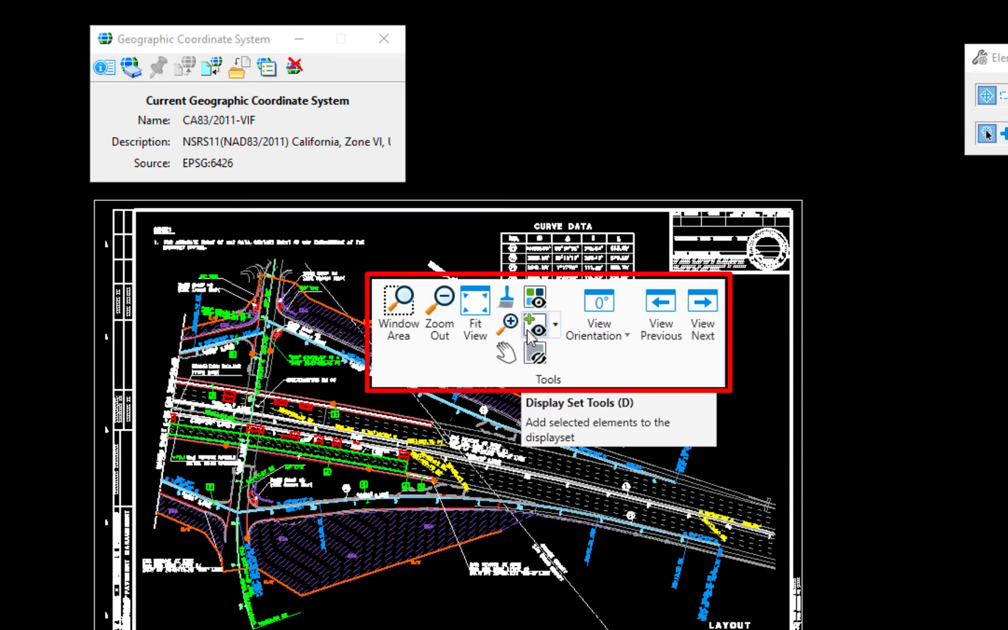
{"action": "left_click", "coordinate": [624, 333]}
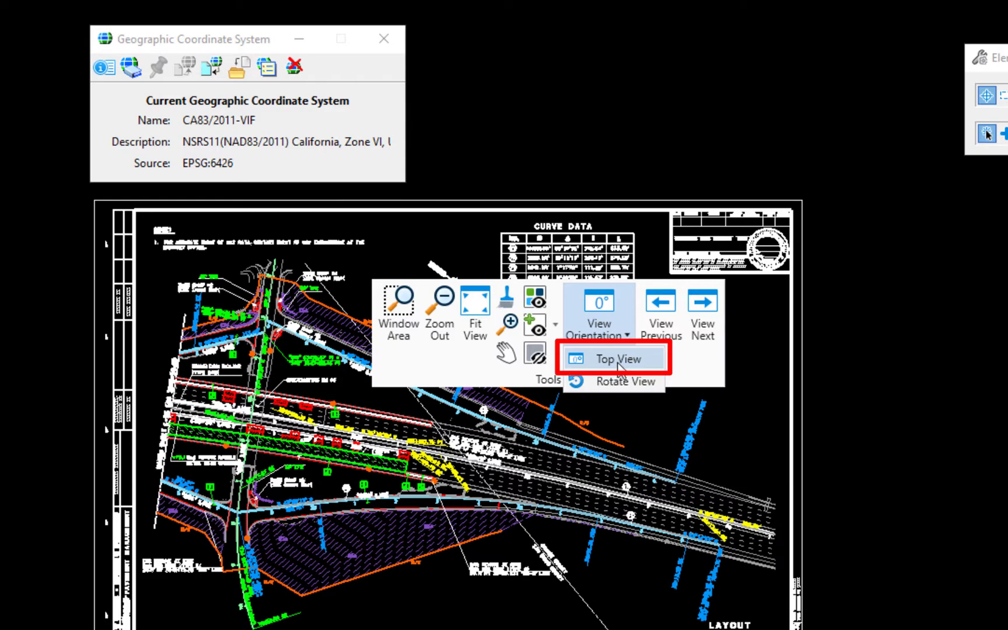
{"action": "left_click", "coordinate": [617, 359]}
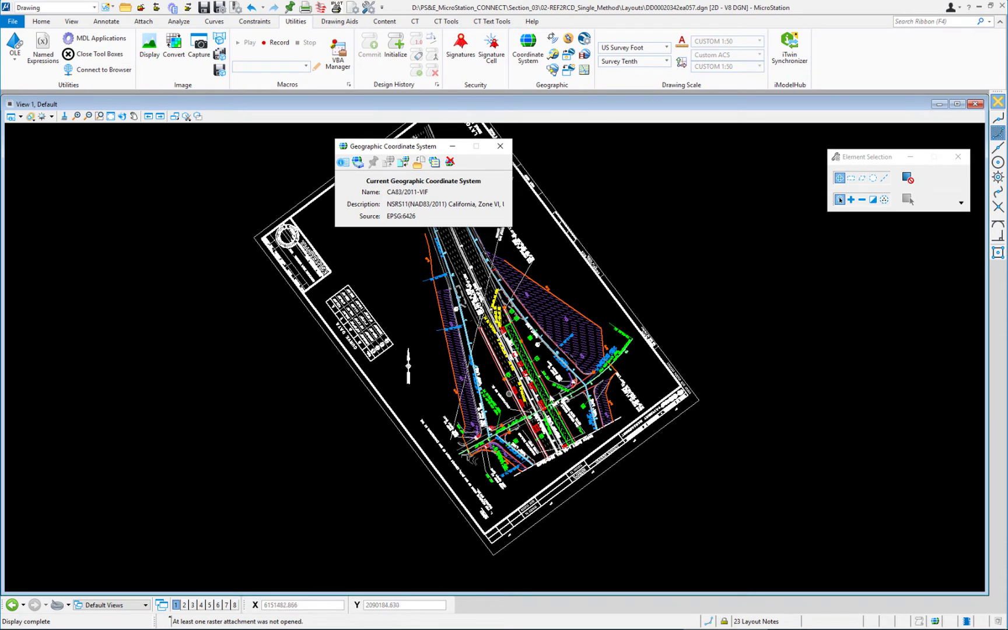
{"action": "right_click", "coordinate": [574, 285]}
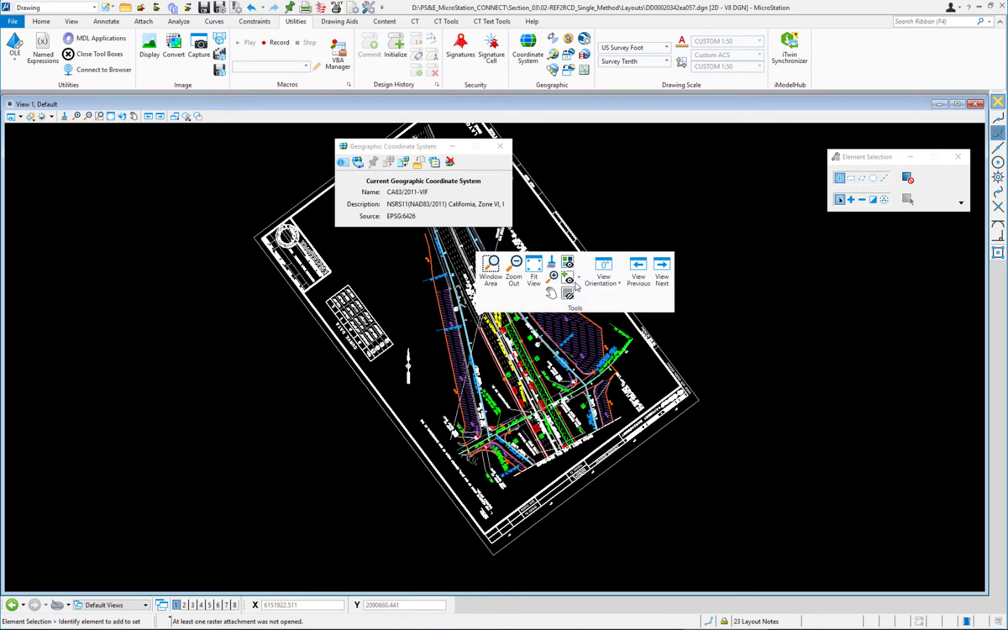
{"action": "left_click", "coordinate": [642, 278]}
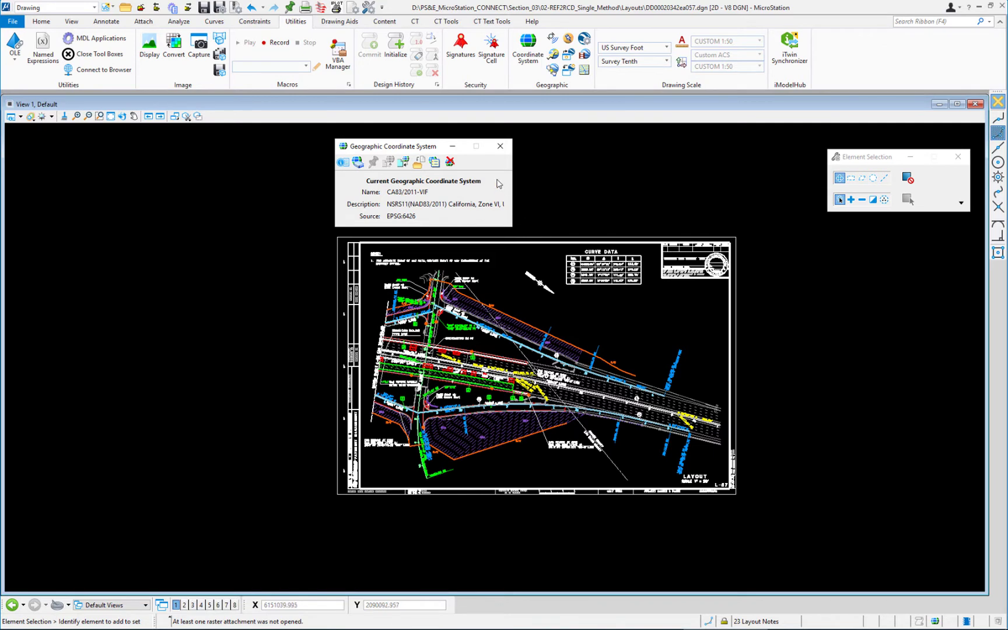
Step: Dismiss the Geographic Coordinate System dialog, leaving the L-57 layout sheet on black
{"action": "left_click", "coordinate": [501, 147]}
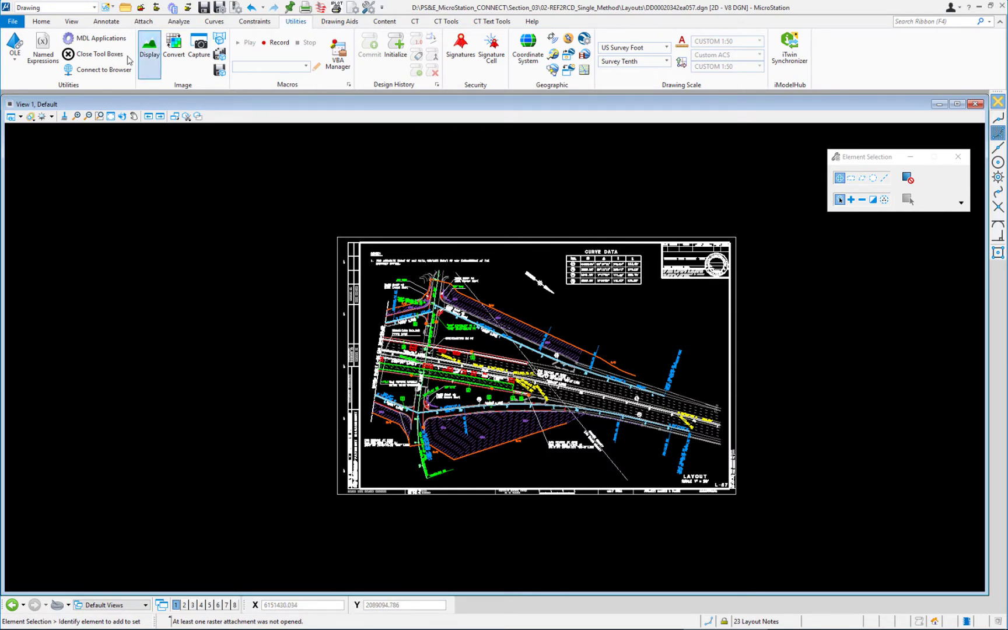
Step: Draw a three-vertex SmartLine in the sheet's empty upper-right area, then close DD00020342ea057.dgn
{"action": "left_click", "coordinate": [41, 21]}
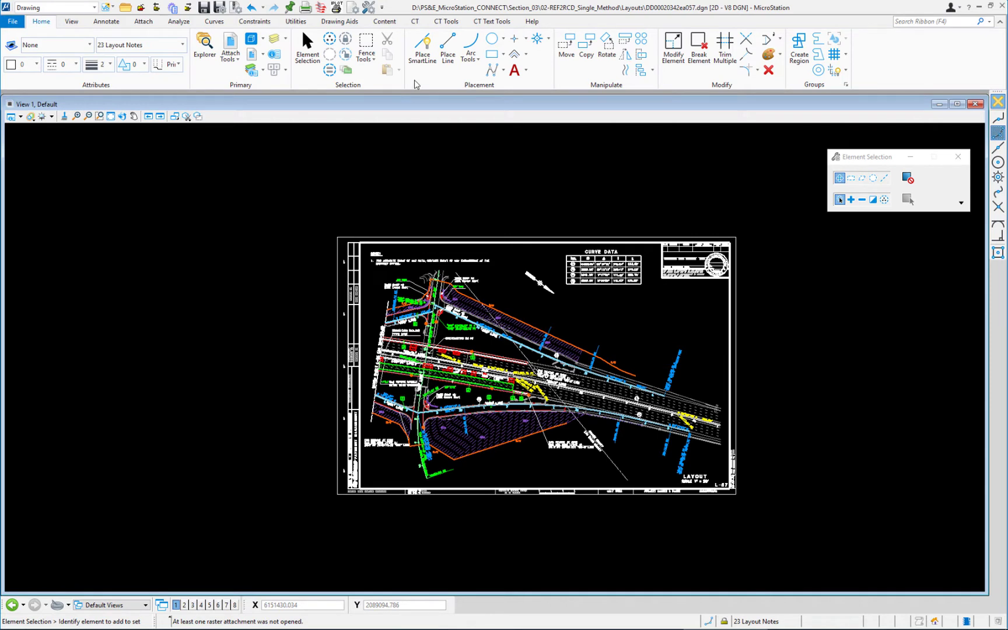
{"action": "left_click", "coordinate": [422, 47]}
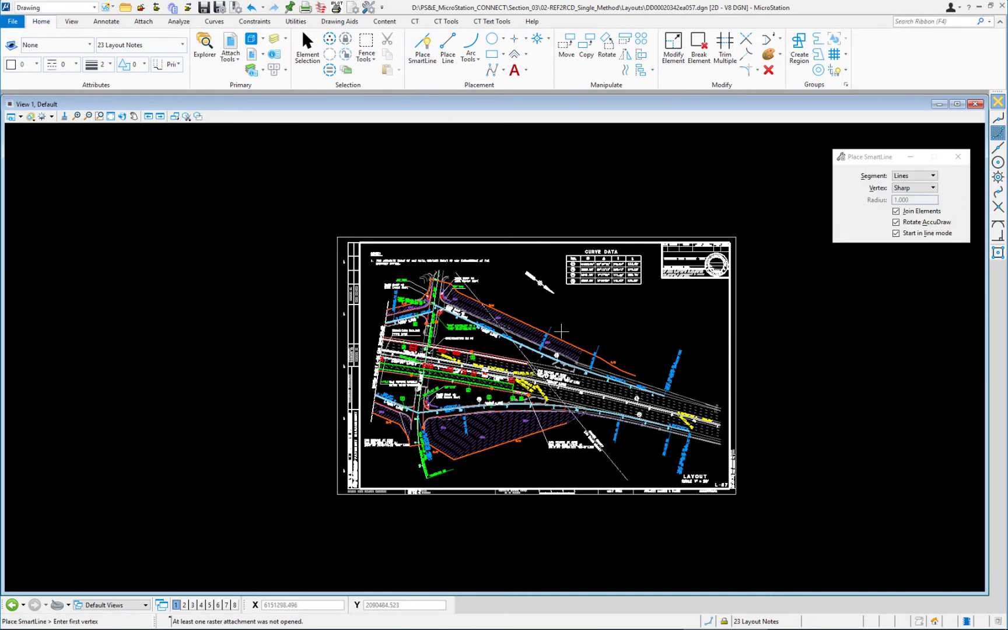
{"action": "left_click", "coordinate": [561, 306]}
{"action": "left_click", "coordinate": [673, 302]}
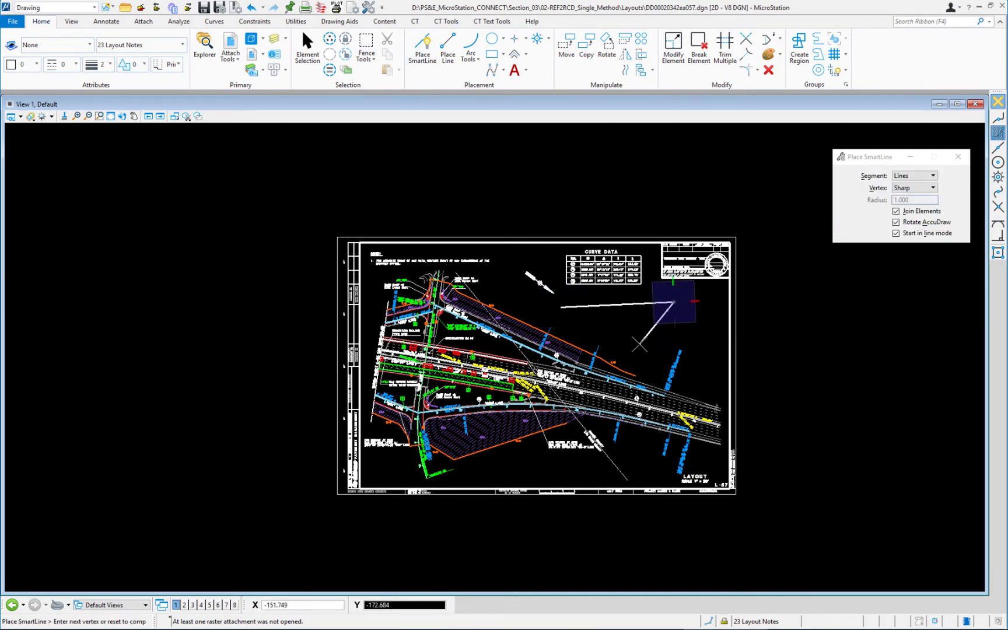
{"action": "left_click", "coordinate": [640, 345]}
{"action": "right_click", "coordinate": [612, 330]}
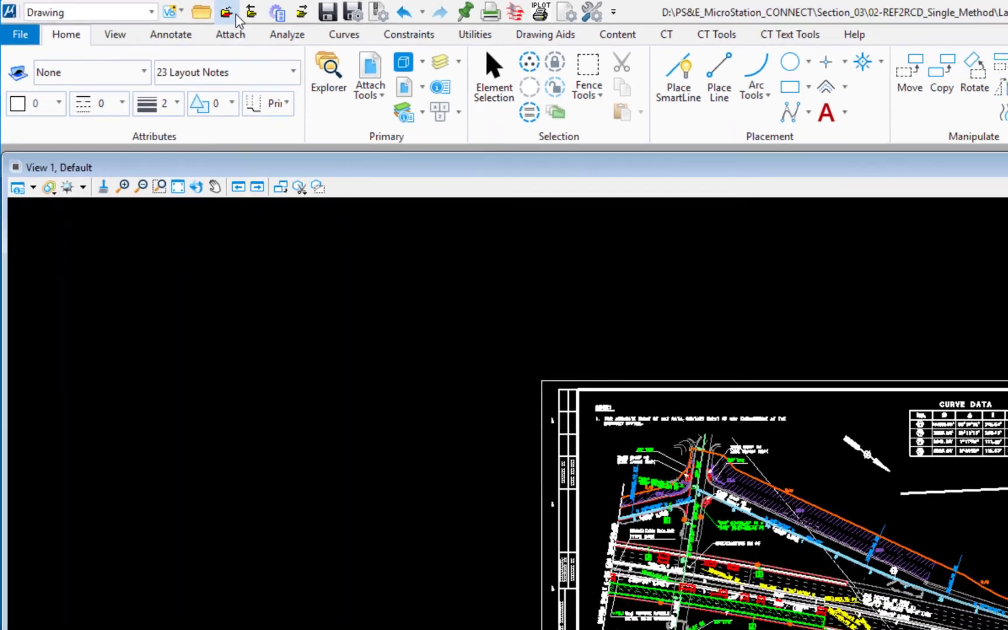
{"action": "left_click", "coordinate": [267, 16]}
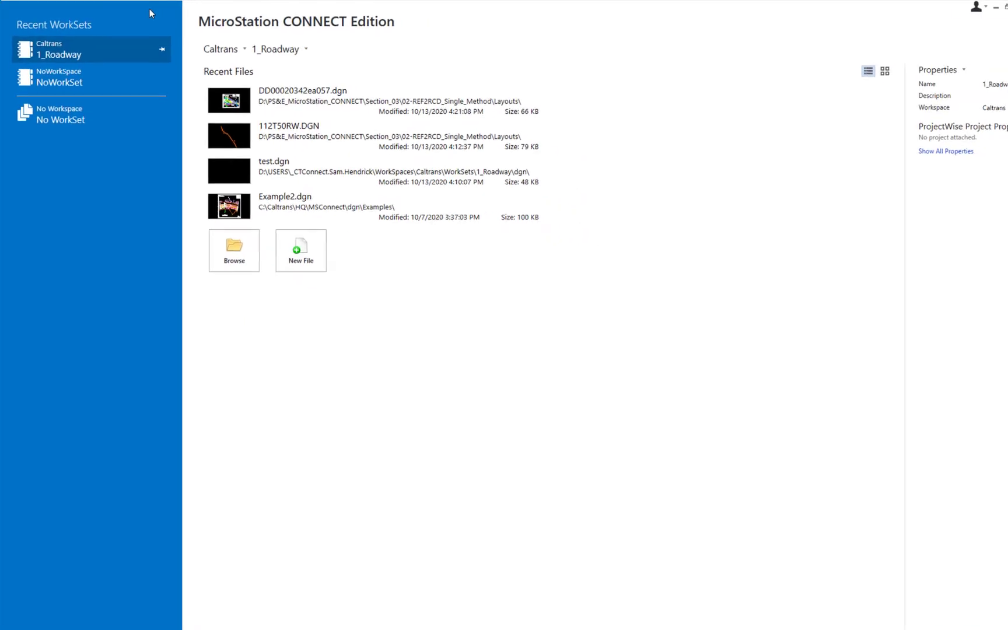
Step: Reopen DD00020342ea057.dgn from Recent Files and confirm the SmartLine is still there
{"action": "left_click", "coordinate": [278, 93]}
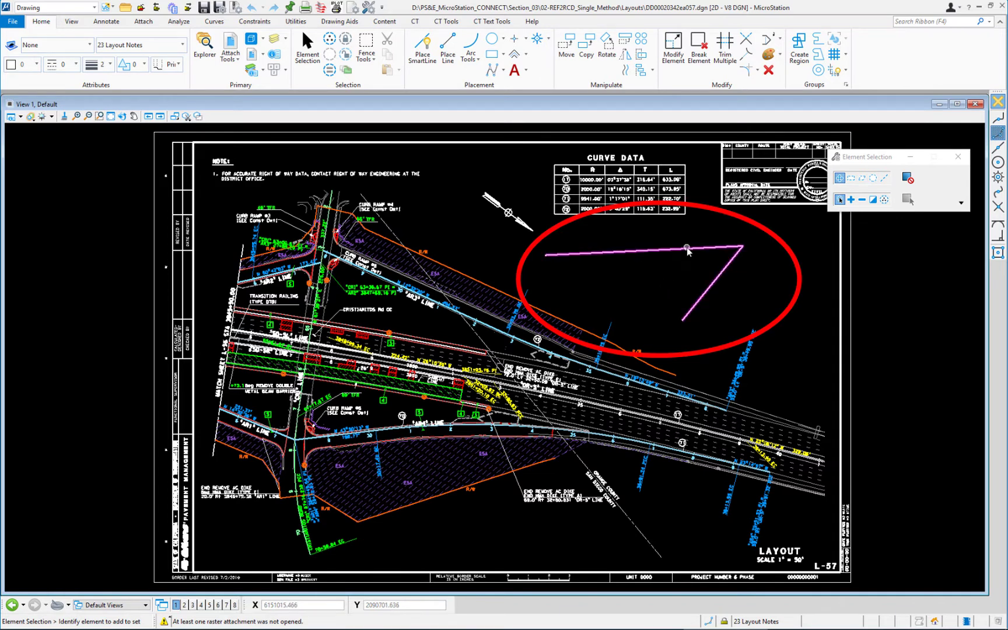
{"action": "mouse_move", "coordinate": [688, 250]}
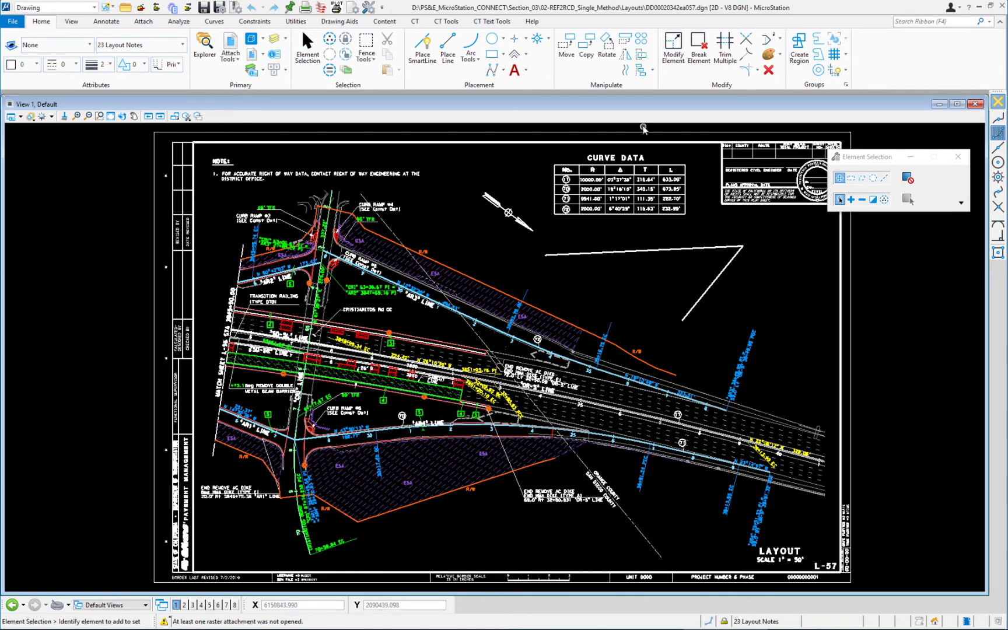
Step: Zoom in on the Curve Data table, save the view settings, and close the file
{"action": "scroll", "coordinate": [642, 136], "scroll_direction": "up", "scroll_amount": 5}
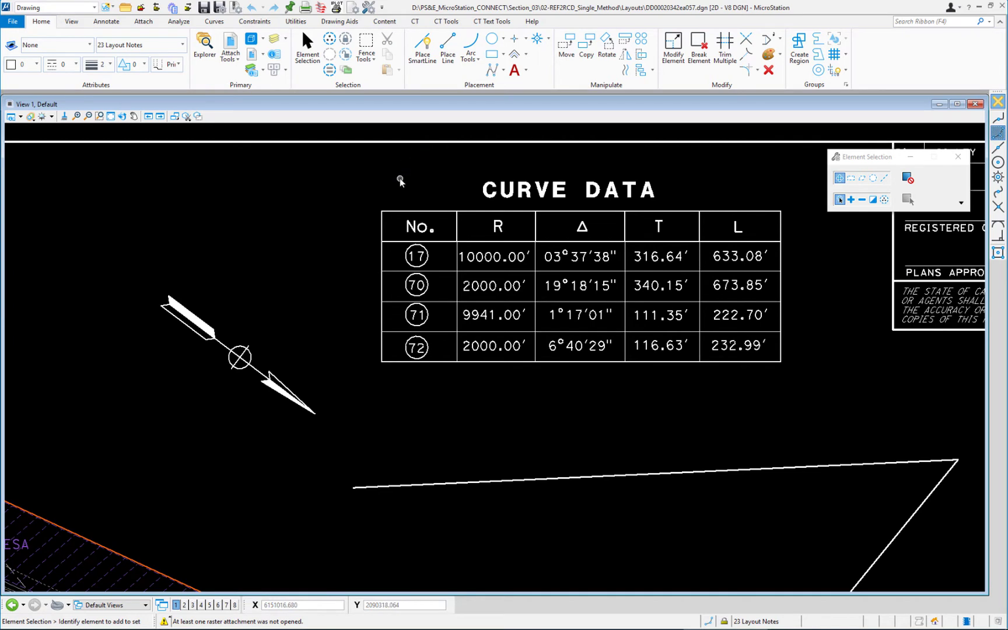
{"action": "left_click", "coordinate": [220, 8]}
{"action": "left_click", "coordinate": [140, 9]}
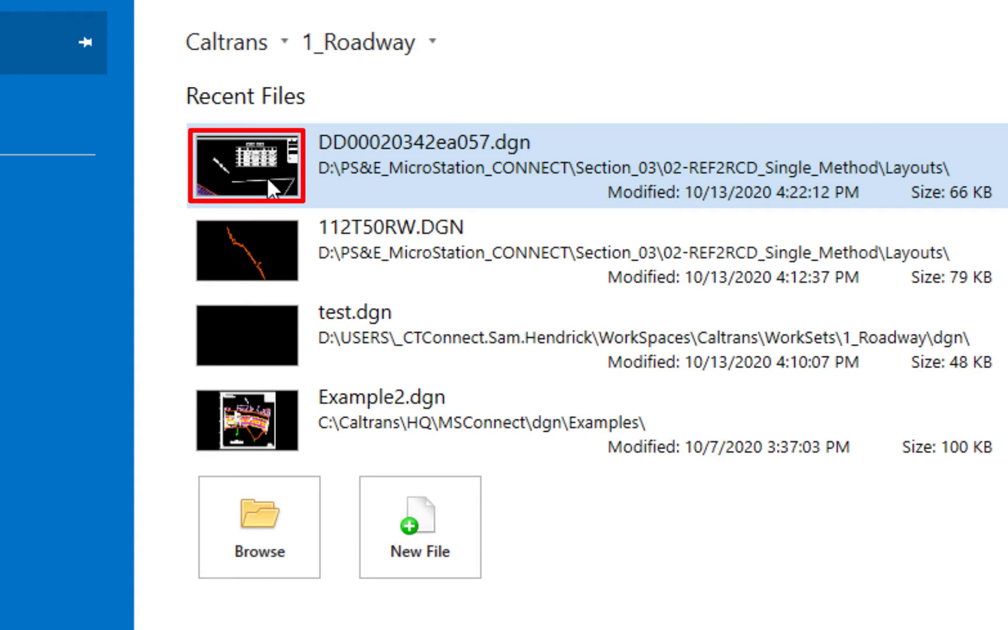
Step: Reopen DD00020342ea057.dgn from the start page's Recent Files list
{"action": "left_click", "coordinate": [261, 166]}
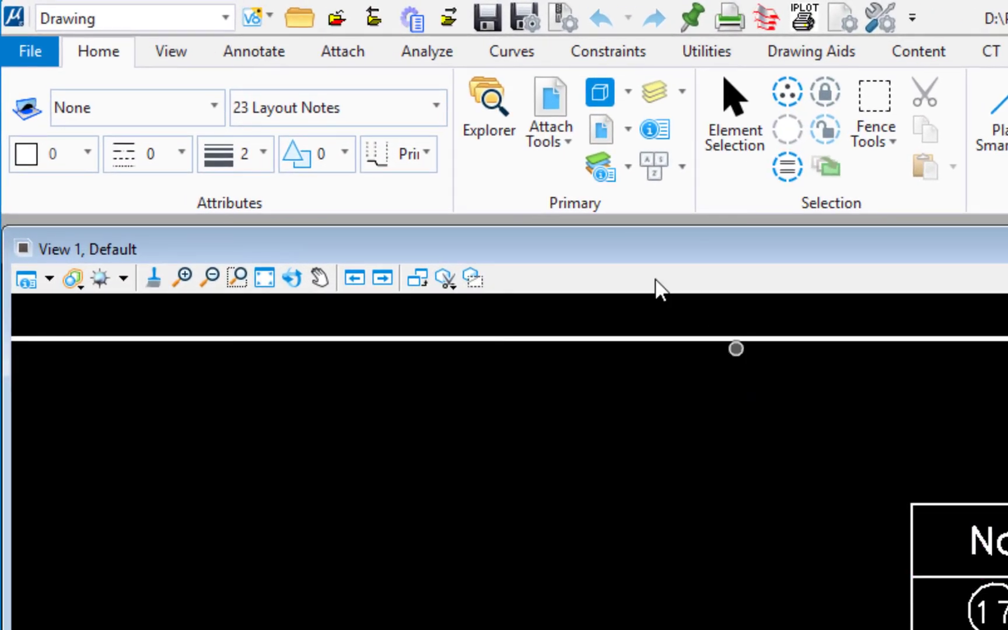
Step: Open 112T50RW.DGN from the Layouts folder
{"action": "left_click", "coordinate": [298, 20]}
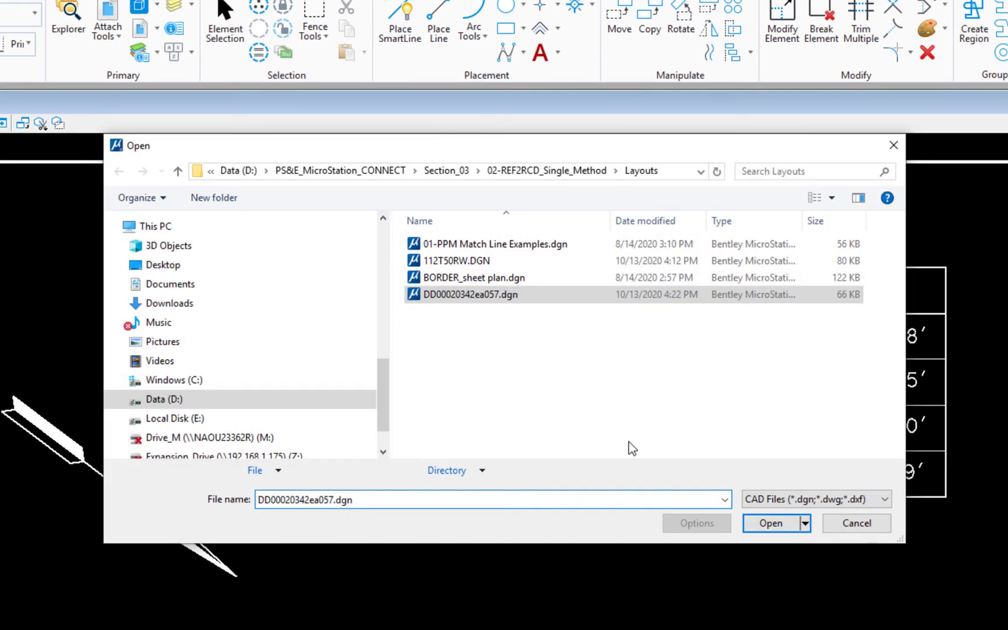
{"action": "left_click", "coordinate": [463, 264]}
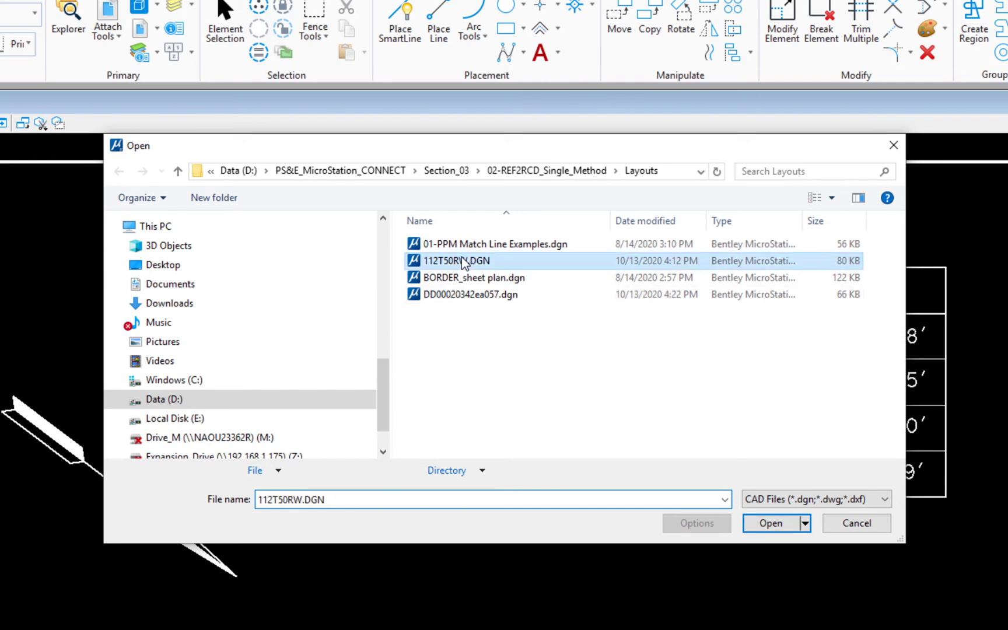
{"action": "left_click", "coordinate": [776, 528]}
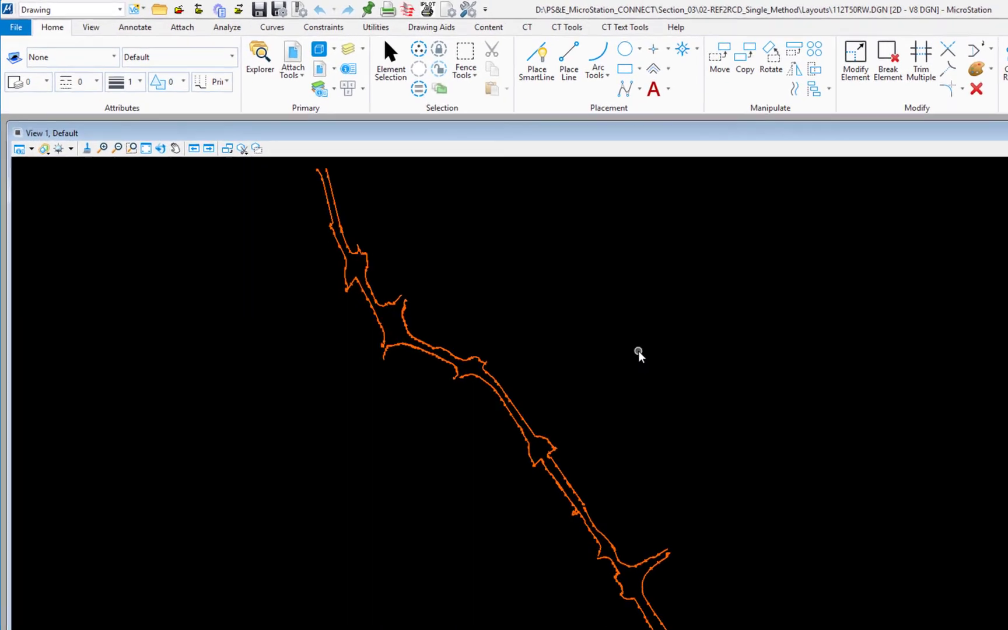
{"action": "left_click", "coordinate": [25, 41]}
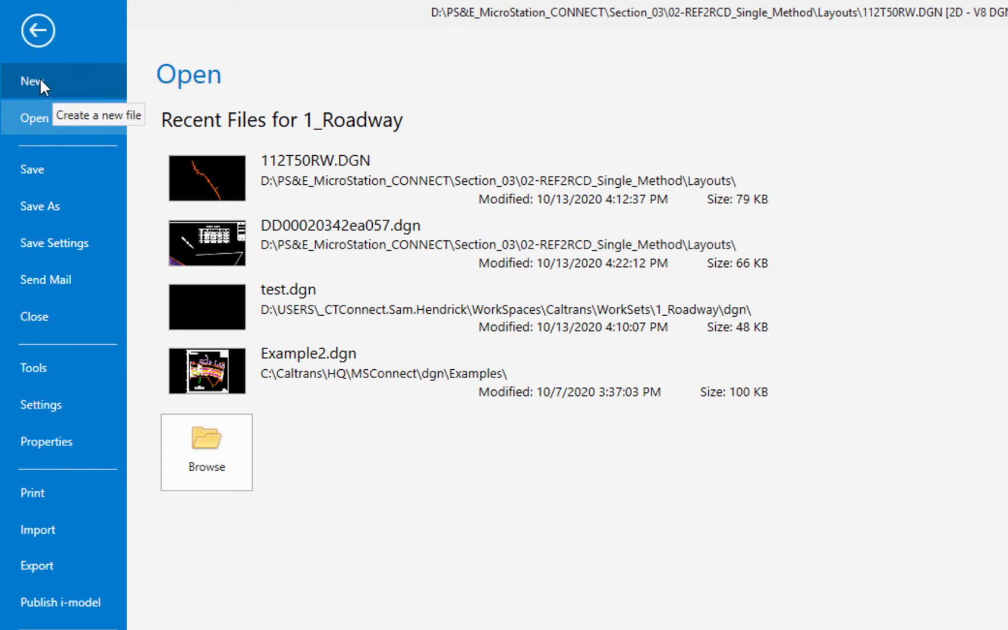
Step: Start a new design file via File > New in the Layouts folder
{"action": "left_click", "coordinate": [29, 98]}
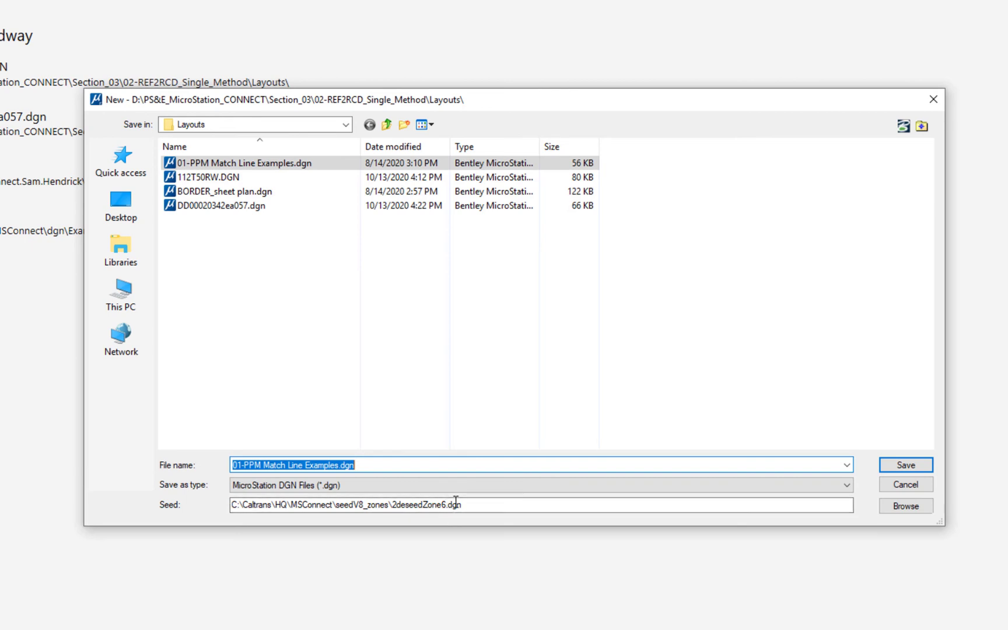
Step: Create a new design file '3D test' using 3deseedZone6.dgn as the seed
{"action": "left_click", "coordinate": [906, 505]}
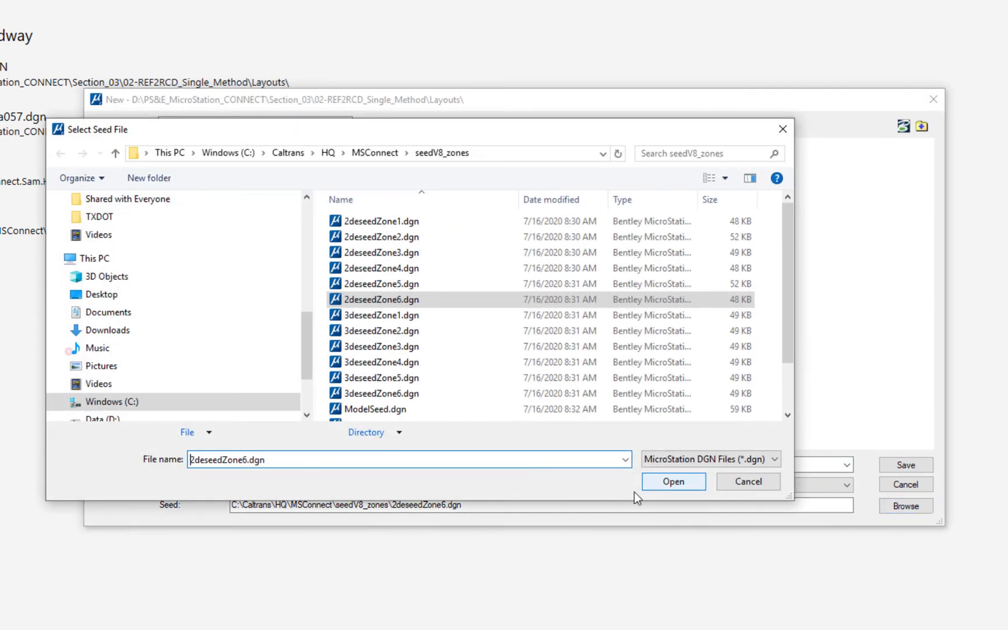
{"action": "left_click", "coordinate": [385, 395]}
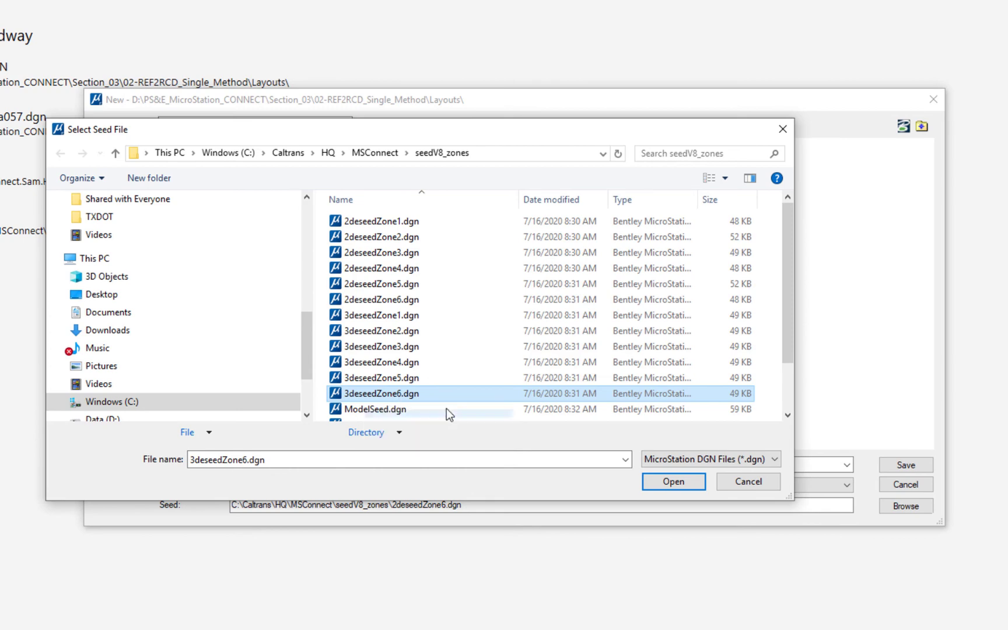
{"action": "left_click", "coordinate": [674, 481]}
{"action": "left_click", "coordinate": [450, 464]}
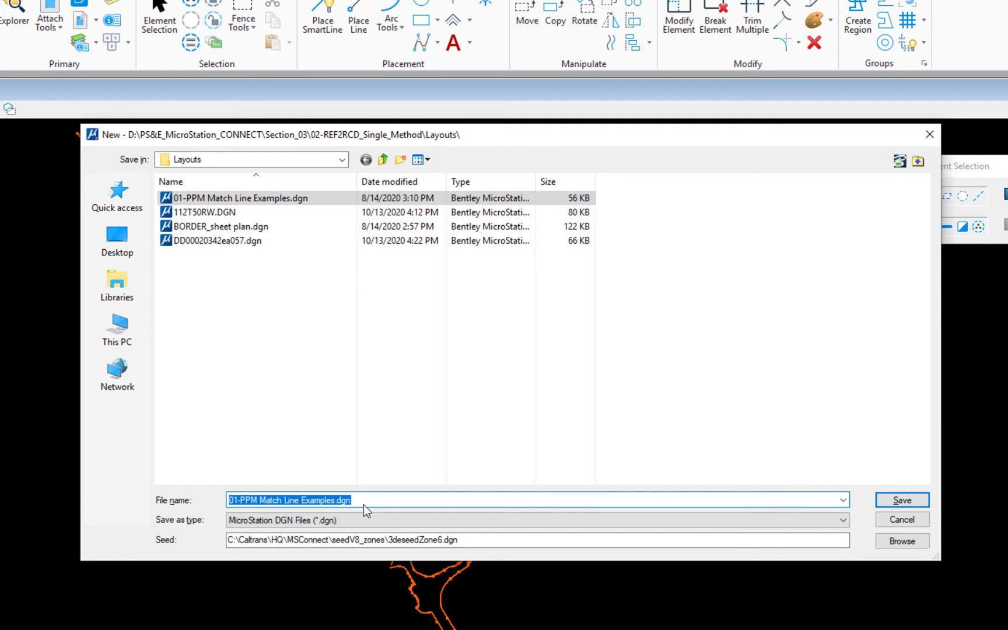
{"action": "type", "text": "3"}
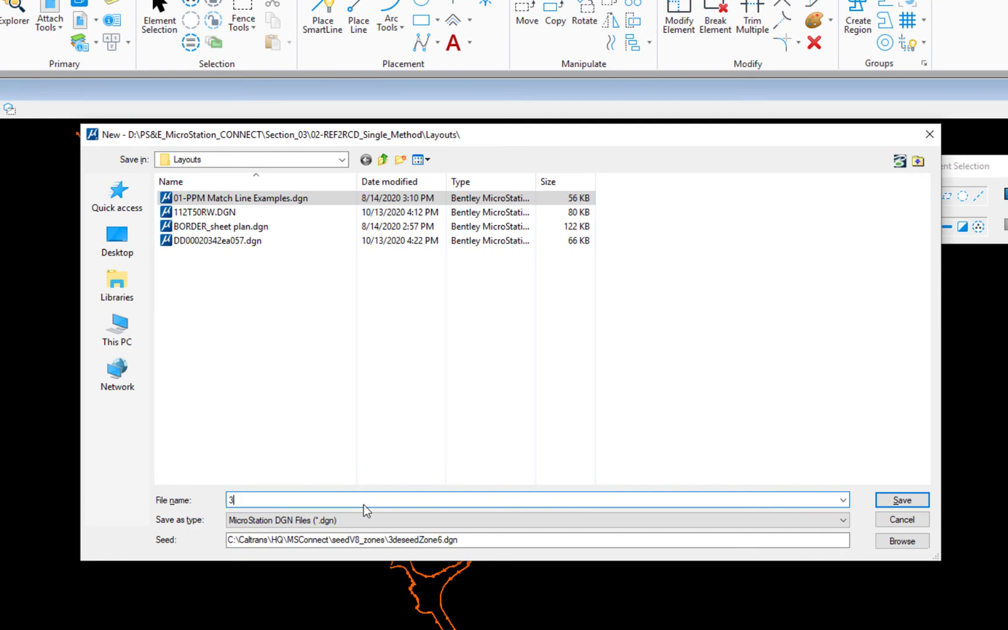
{"action": "type", "text": "D test"}
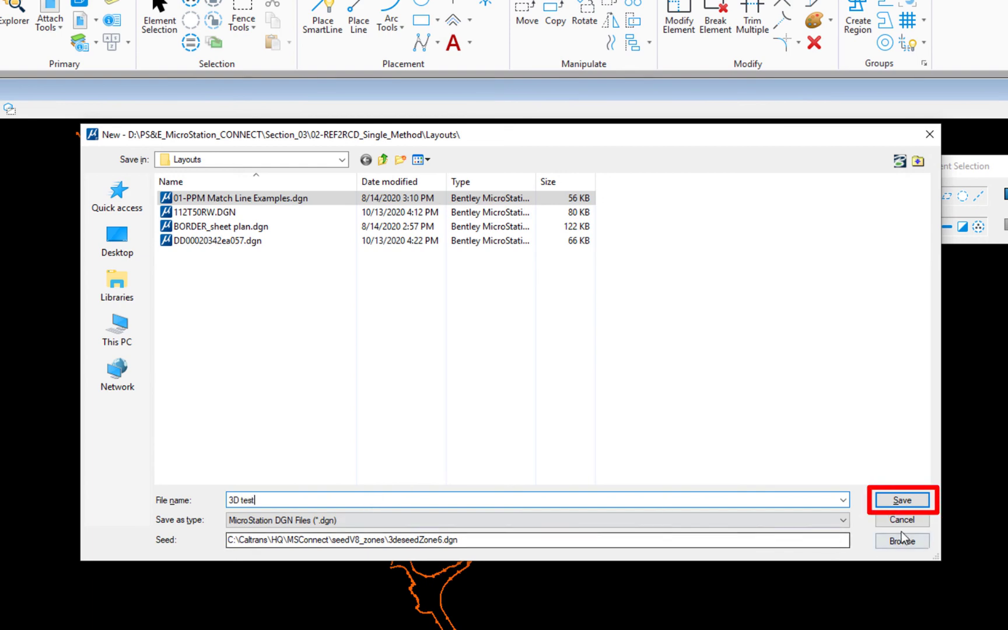
{"action": "left_click", "coordinate": [900, 504]}
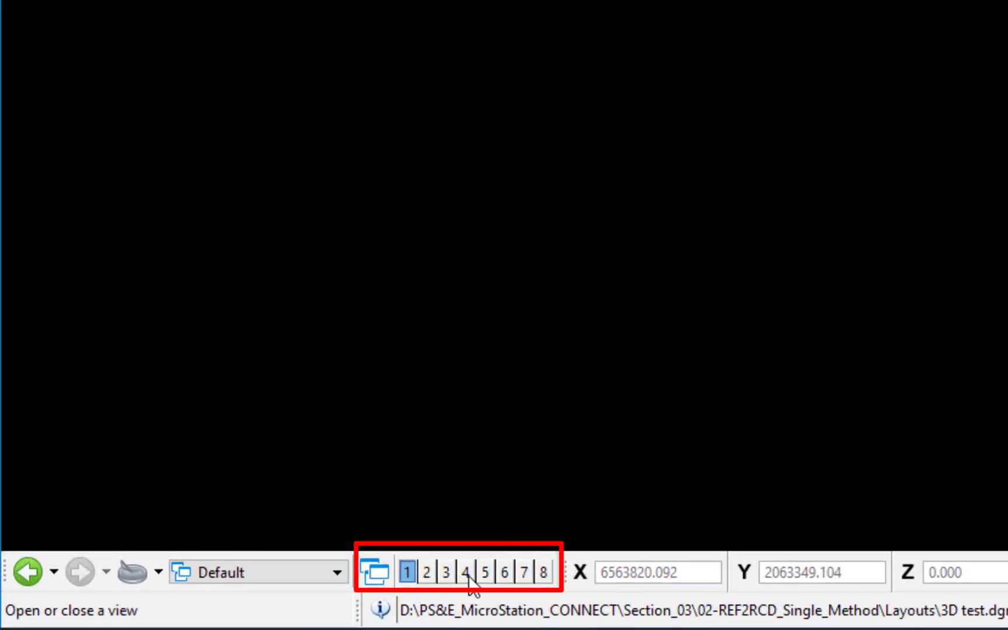
Step: Turn on views 2, 3 and 4 from the status bar and switch to the View ribbon
{"action": "left_click", "coordinate": [427, 572]}
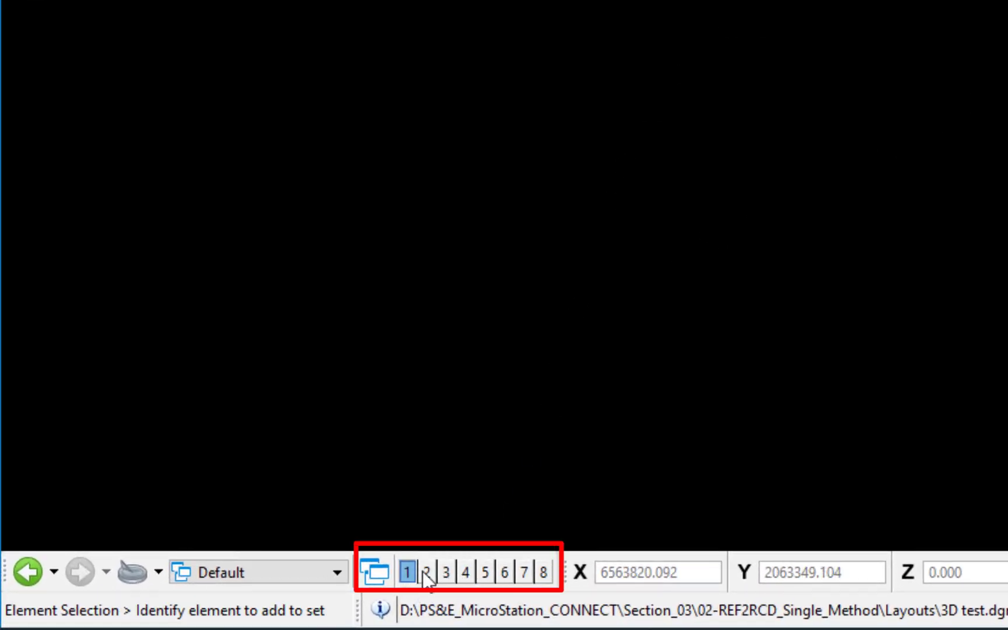
{"action": "left_click", "coordinate": [446, 572]}
{"action": "left_click", "coordinate": [466, 572]}
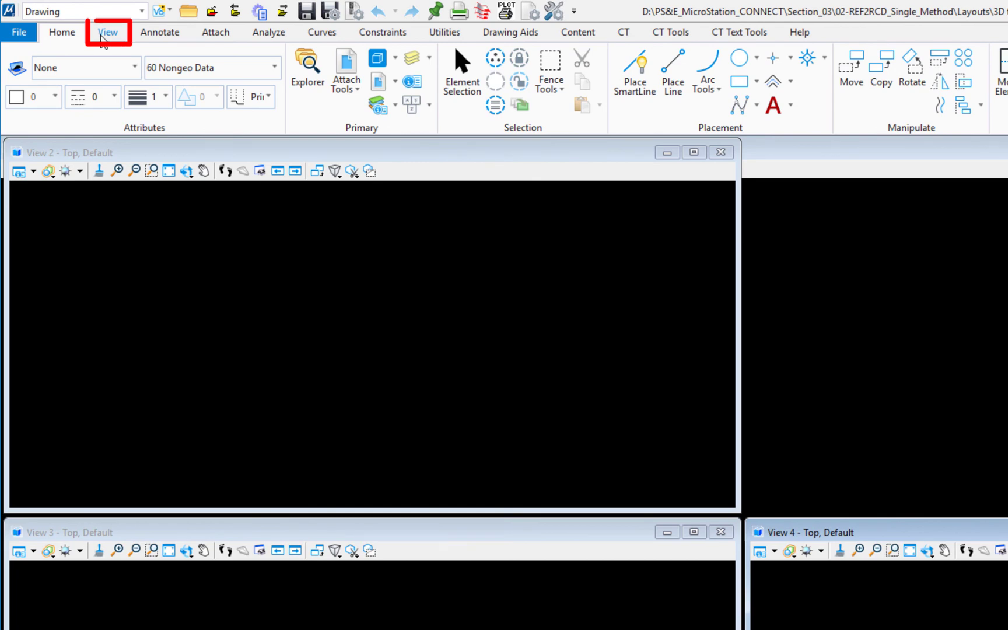
{"action": "left_click", "coordinate": [88, 31]}
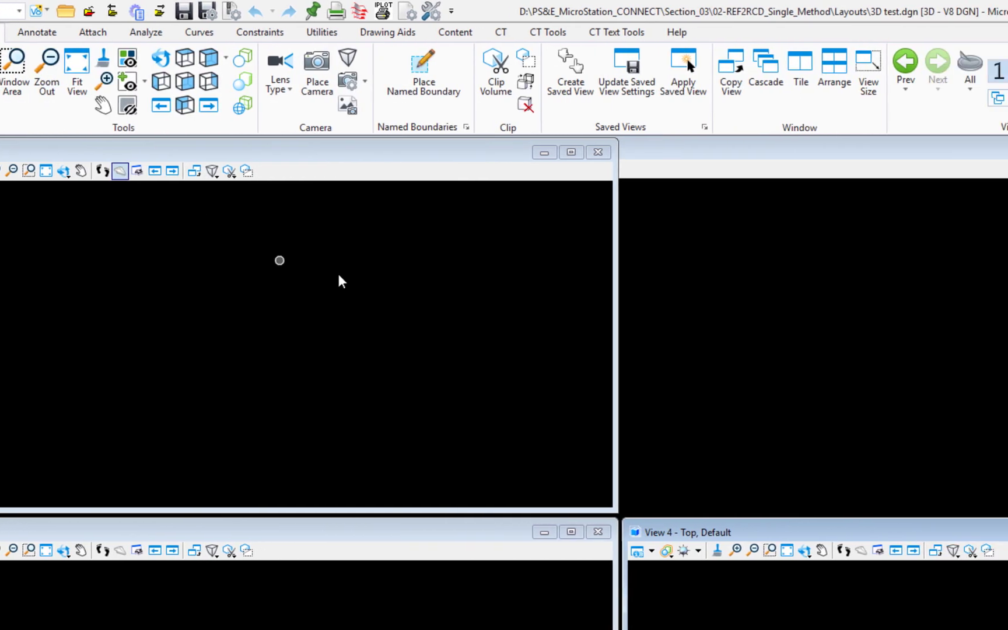
Step: Tile the four views and rotate View 2 to Isometric, leaving the others at Top
{"action": "left_click", "coordinate": [597, 82]}
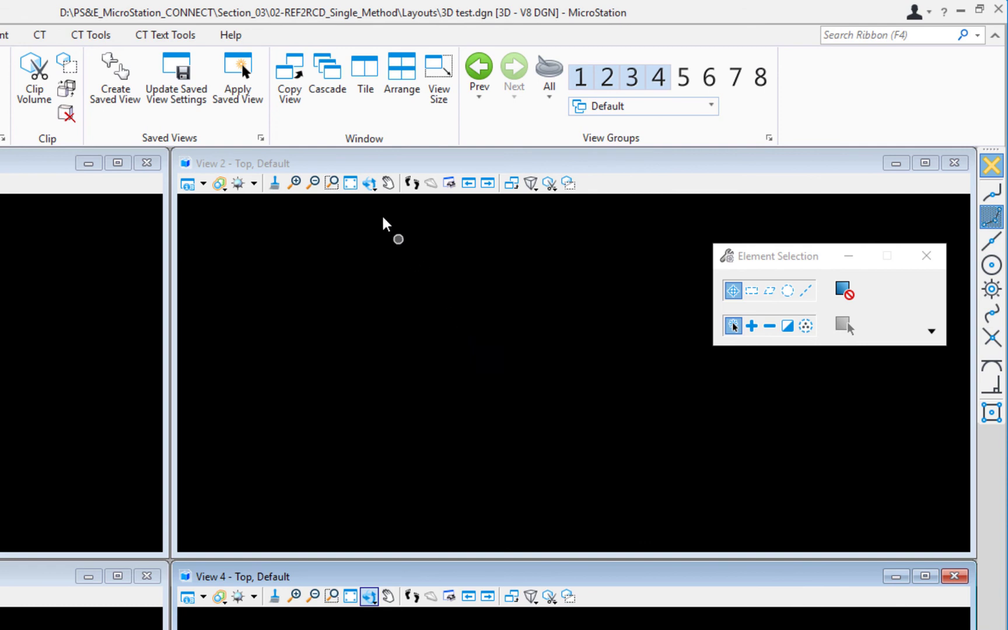
{"action": "left_click", "coordinate": [369, 184]}
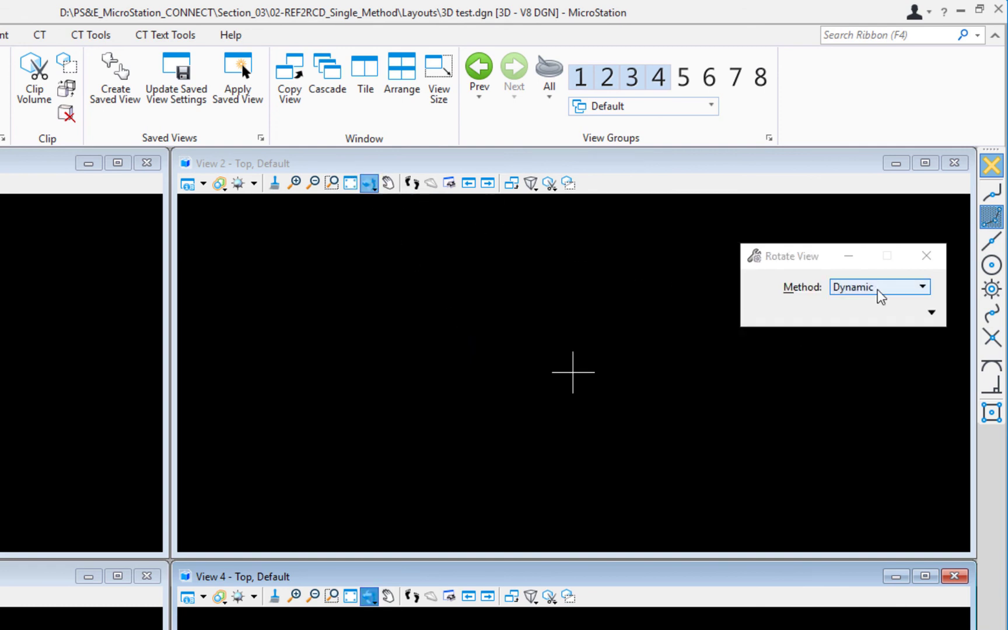
{"action": "left_click", "coordinate": [880, 292]}
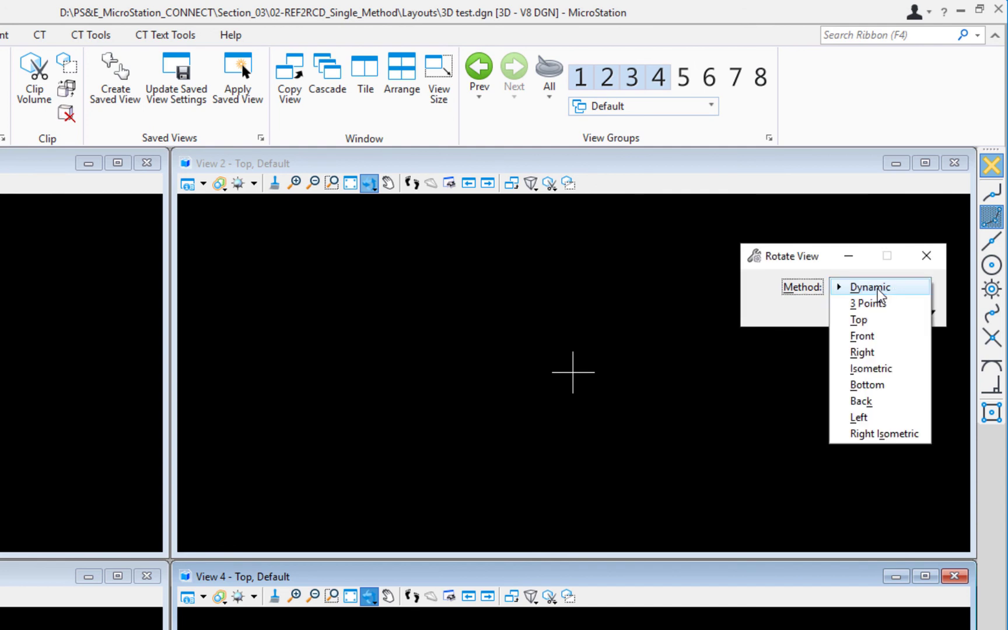
{"action": "left_click", "coordinate": [870, 368]}
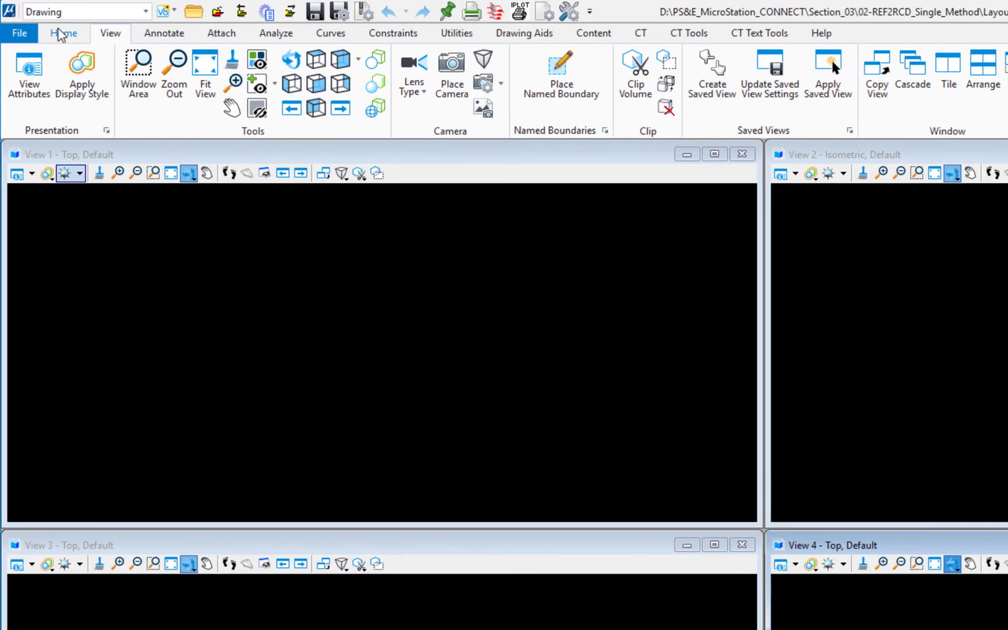
{"action": "left_click", "coordinate": [60, 31]}
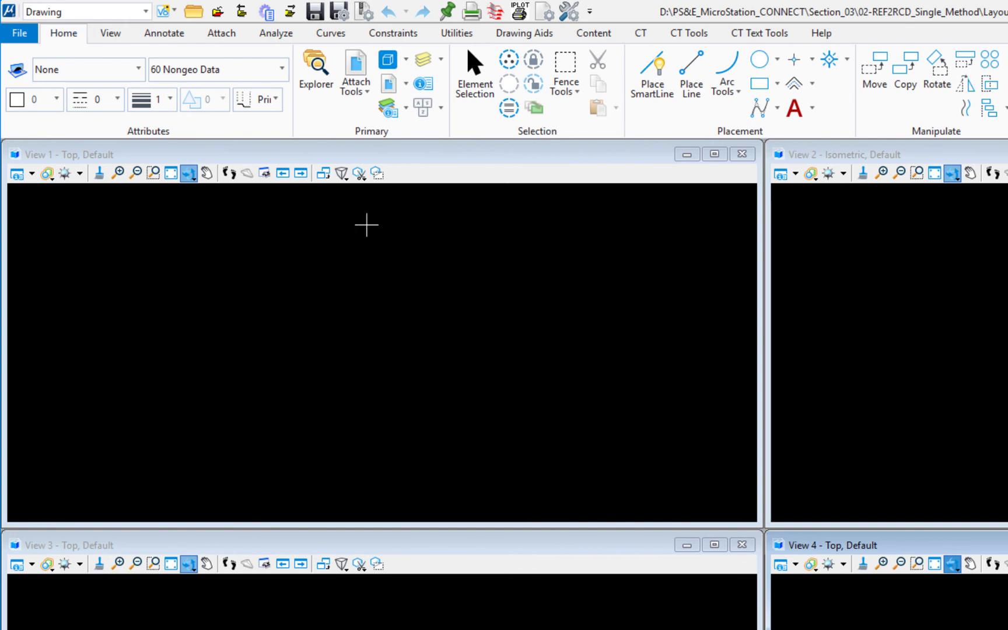
Step: Start a SmartLine in View 2, rotate AccuDraw to Top, then reset the trial segment
{"action": "left_click", "coordinate": [653, 87]}
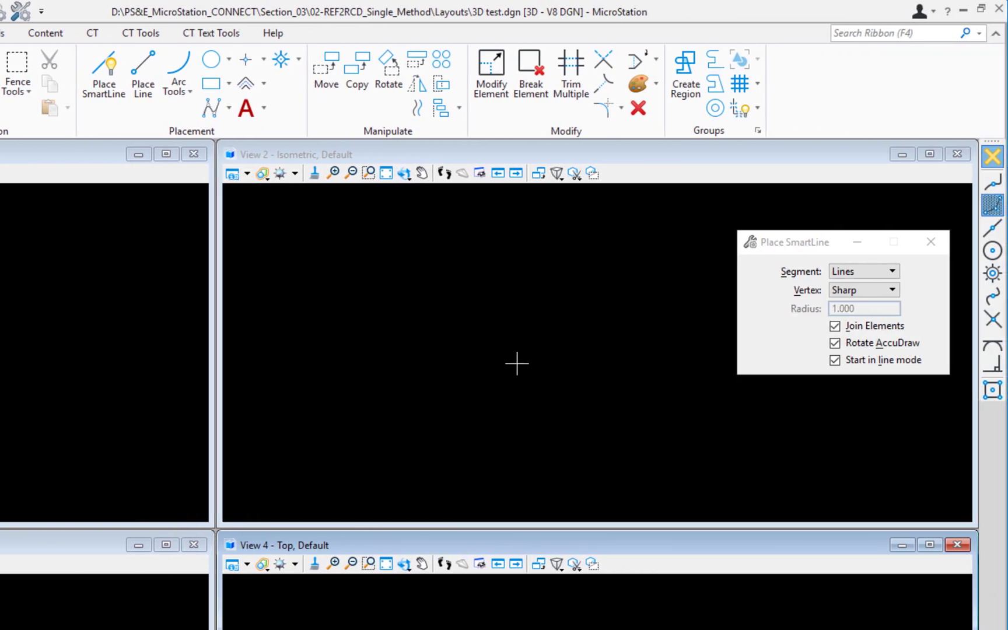
{"action": "left_click", "coordinate": [520, 368]}
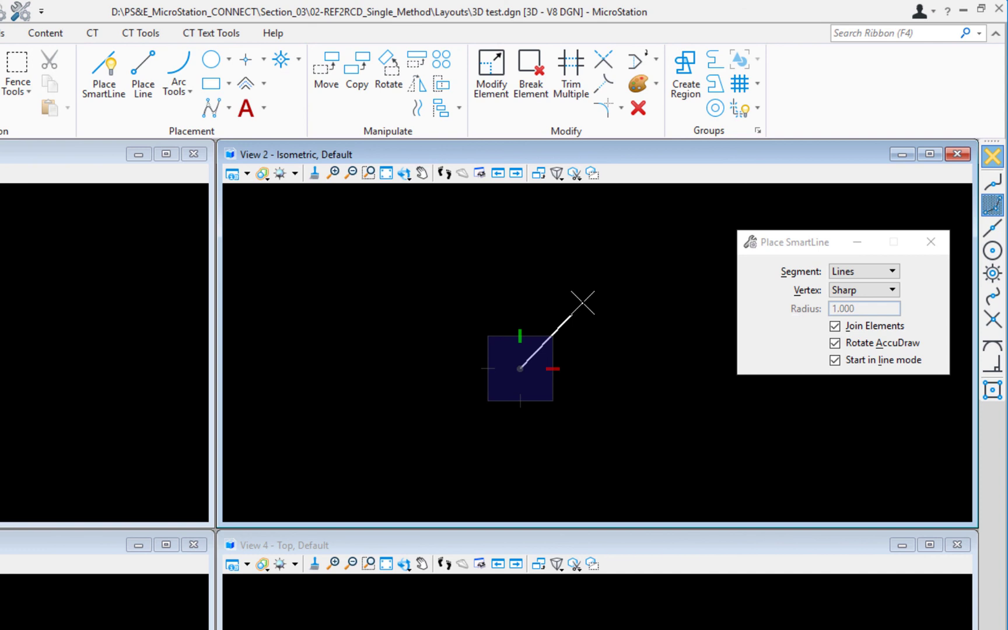
{"action": "key", "text": "t"}
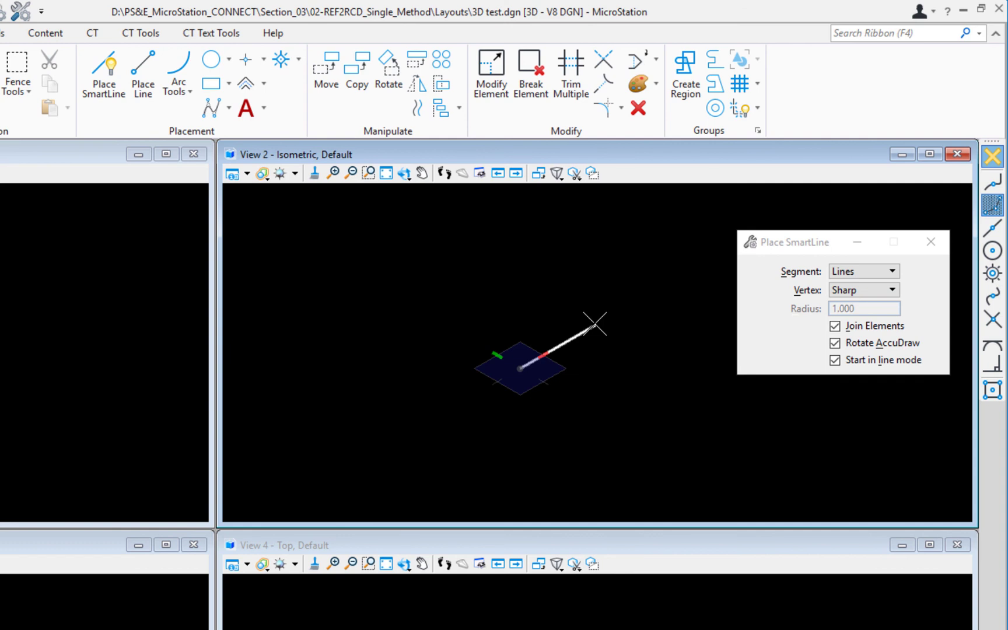
{"action": "right_click", "coordinate": [595, 323]}
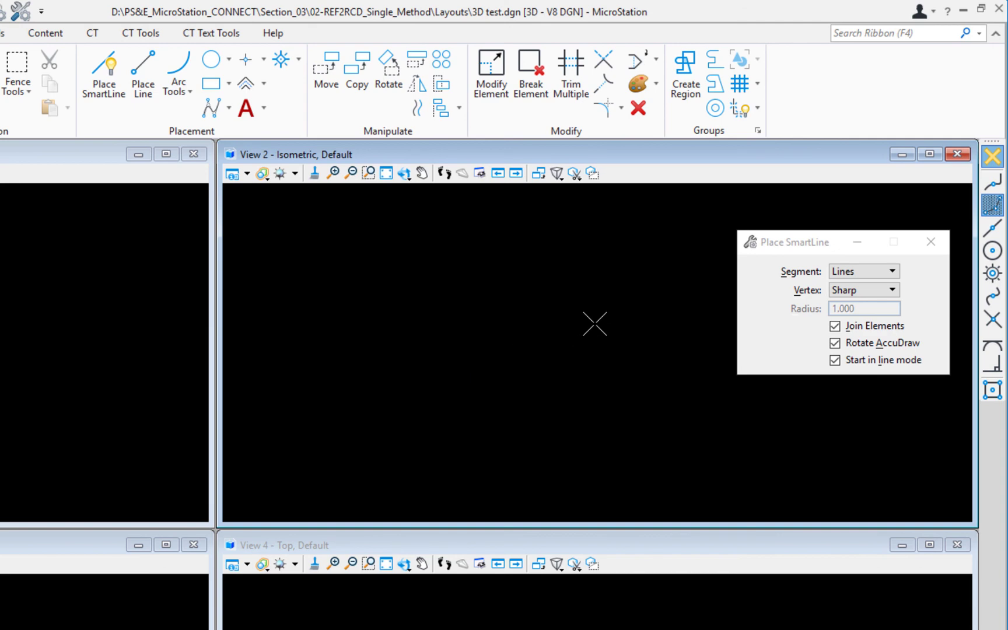